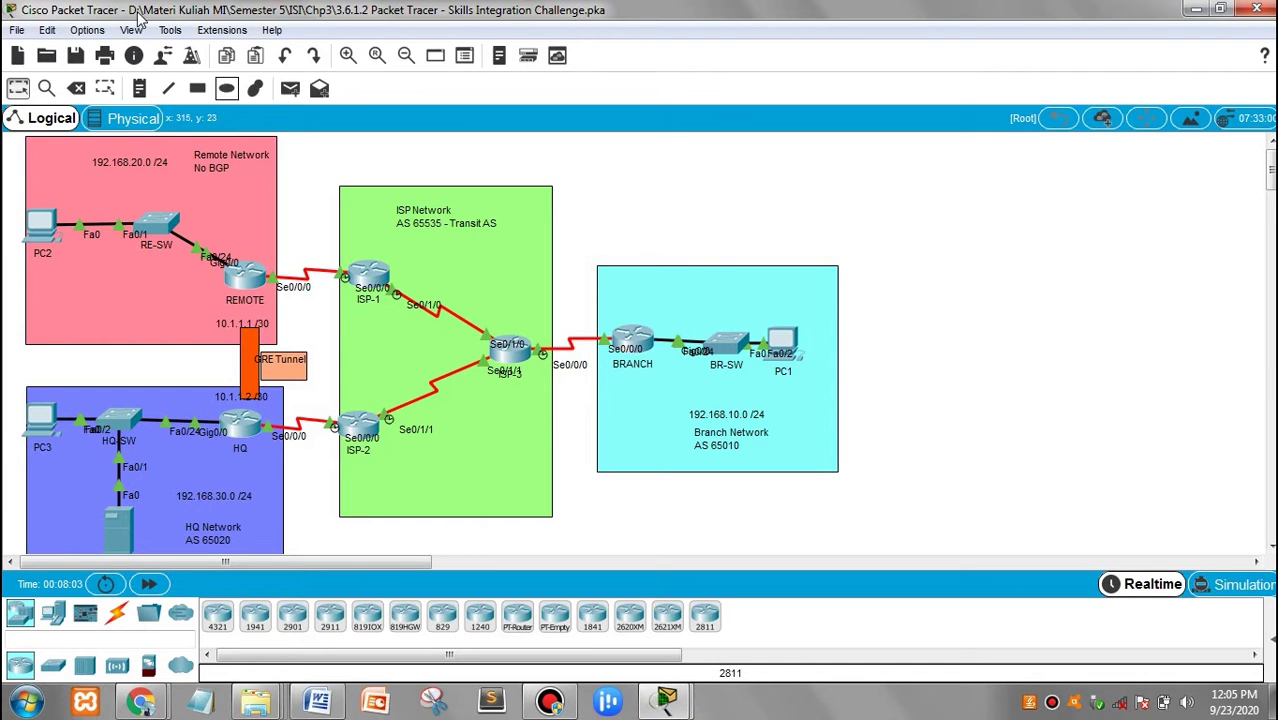
# Open the user profile to check the name and e-mail fields, and close it without changes
pyautogui.click(160, 56)
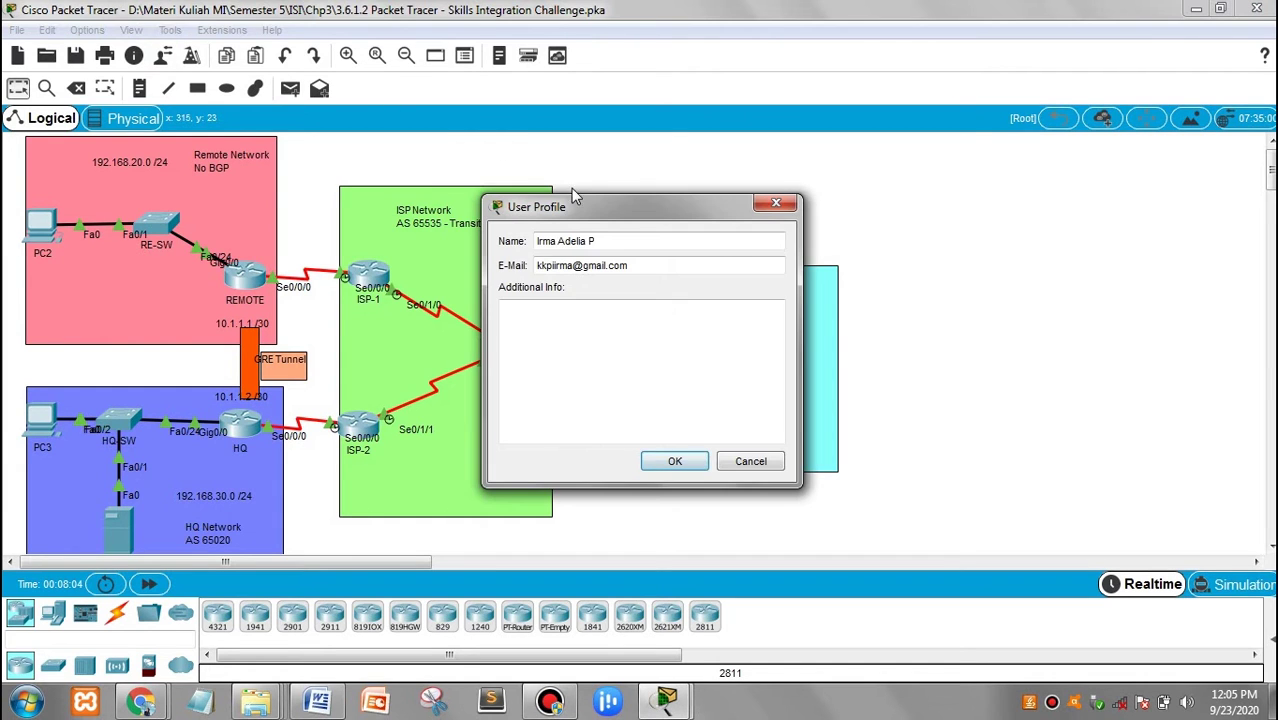
pyautogui.moveTo(598, 210); pyautogui.dragTo(985, 228)
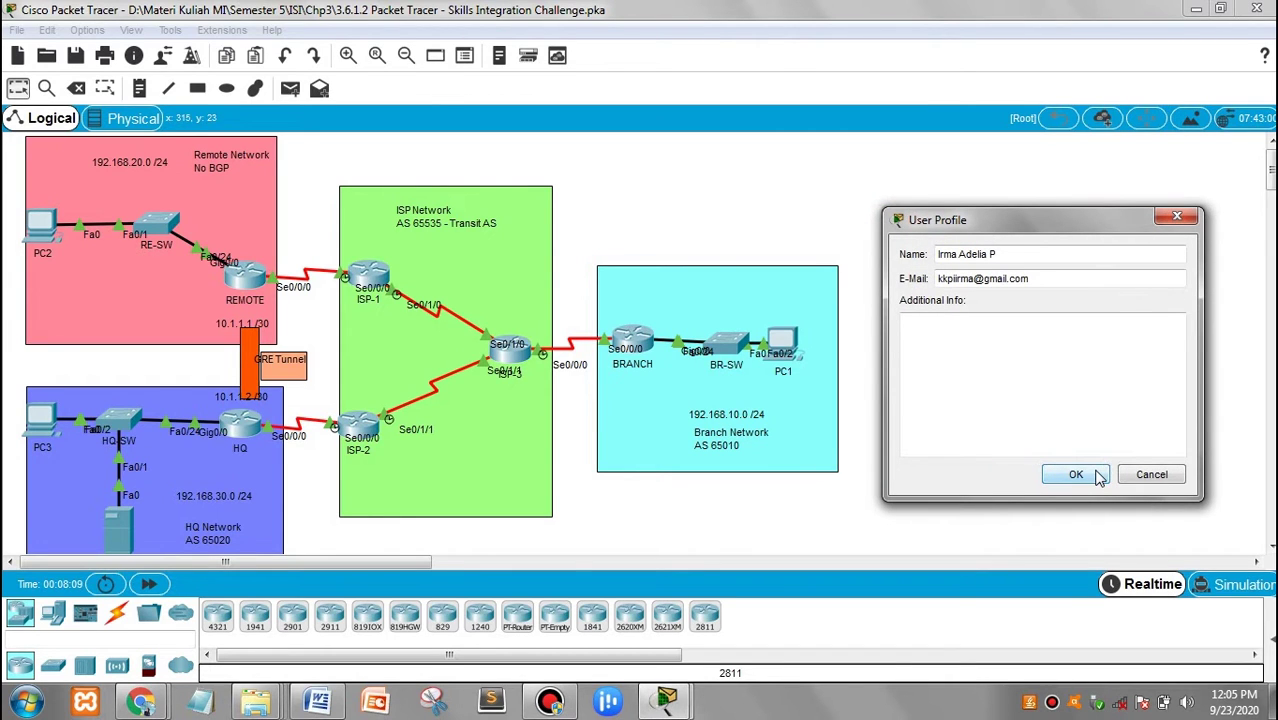
pyautogui.click(1177, 216)
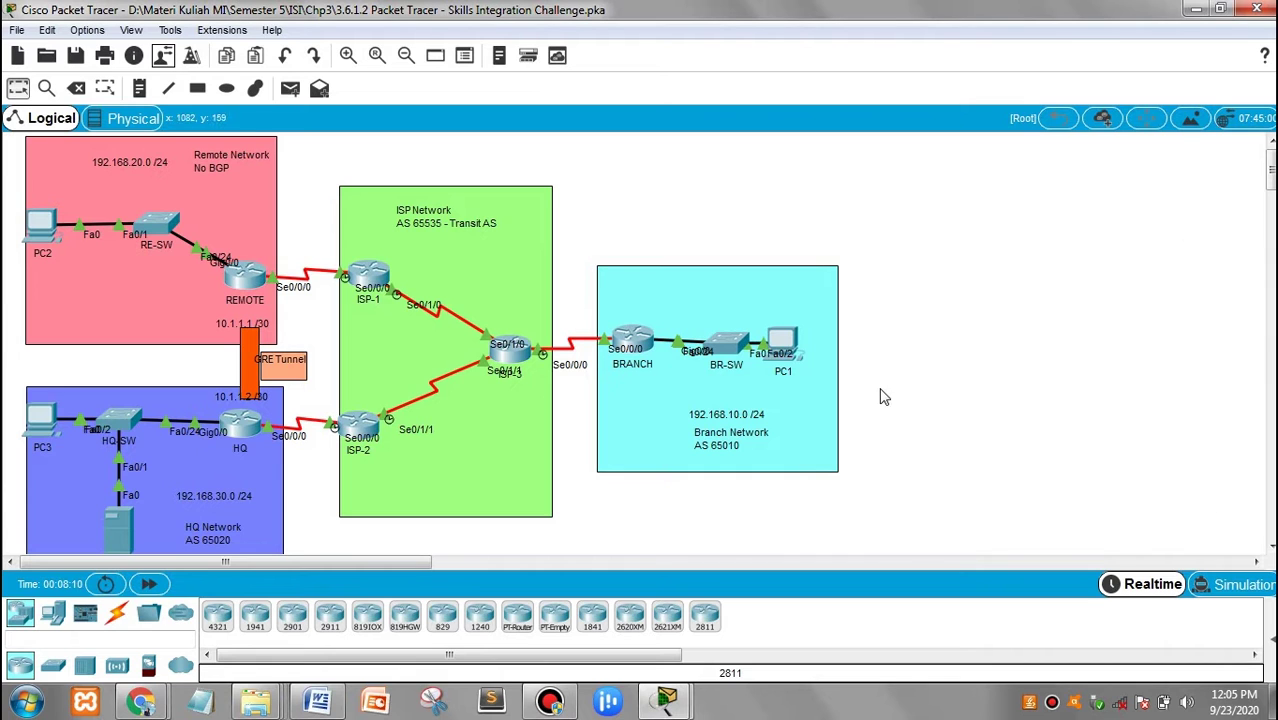
# Bring up the PT Activity instructions beside the topology and read from the Addressing Table through Background / Scenario
pyautogui.click(665, 699)
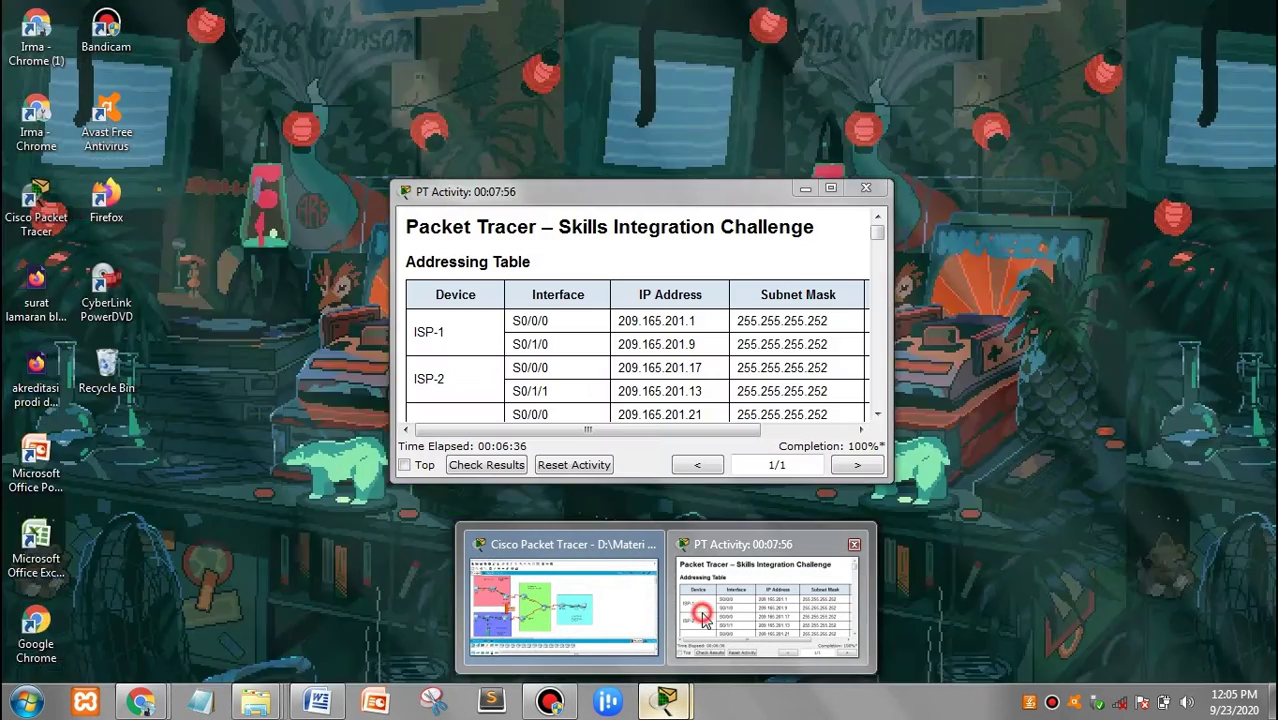
pyautogui.click(765, 605)
pyautogui.moveTo(718, 200); pyautogui.dragTo(1037, 189)
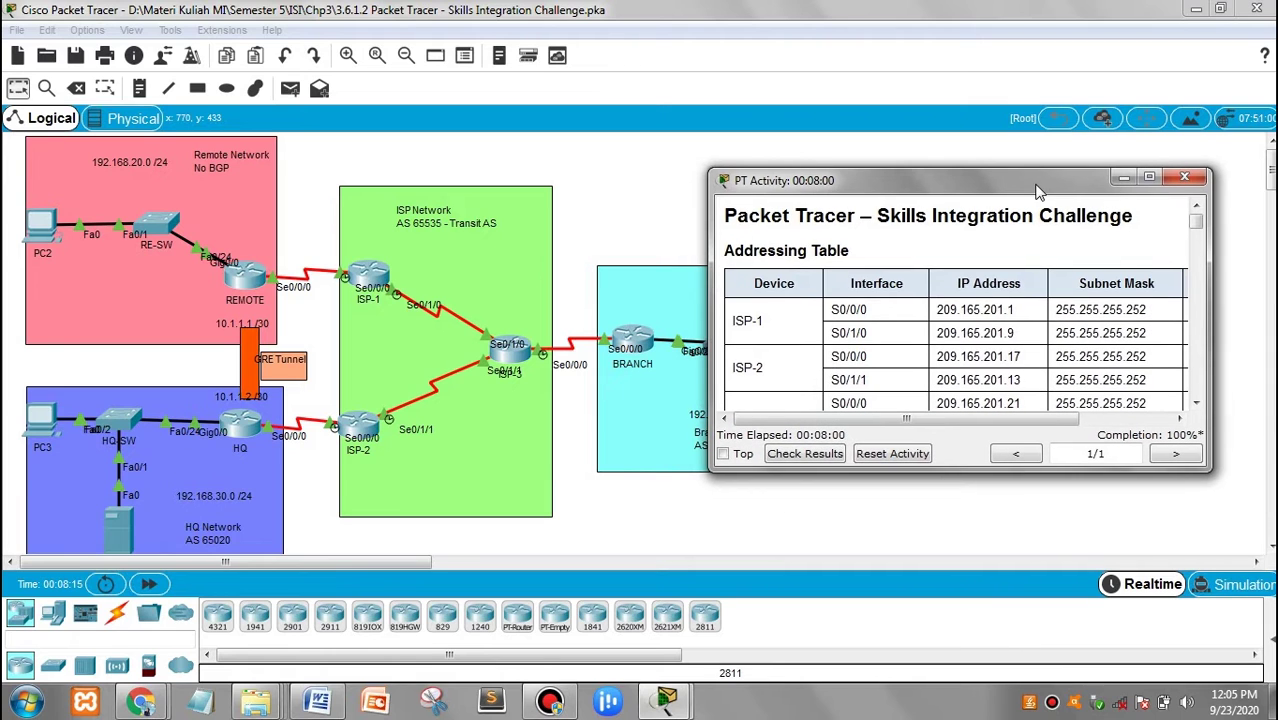
pyautogui.click(1197, 402)
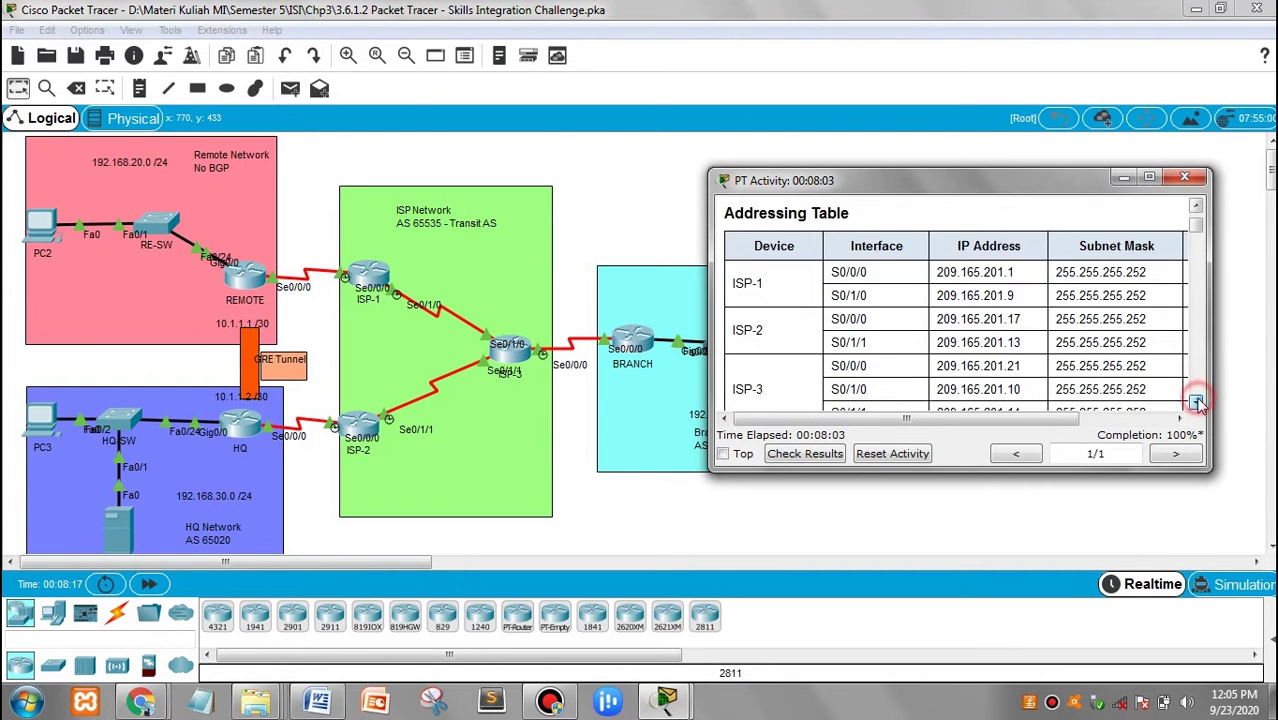
pyautogui.click(1197, 402)
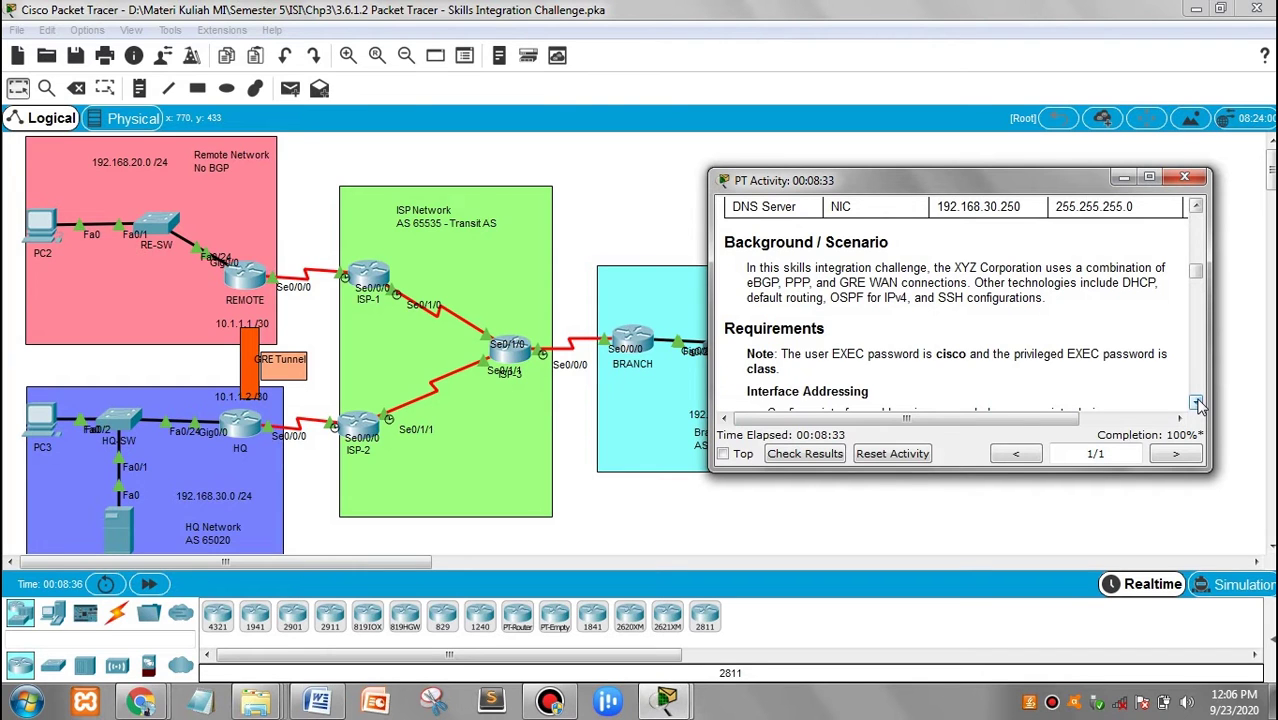
# Read the activity's Interface Addressing, SSH and PPP requirements, highlighting the key lines up to the DHCP heading
pyautogui.click(1196, 403)
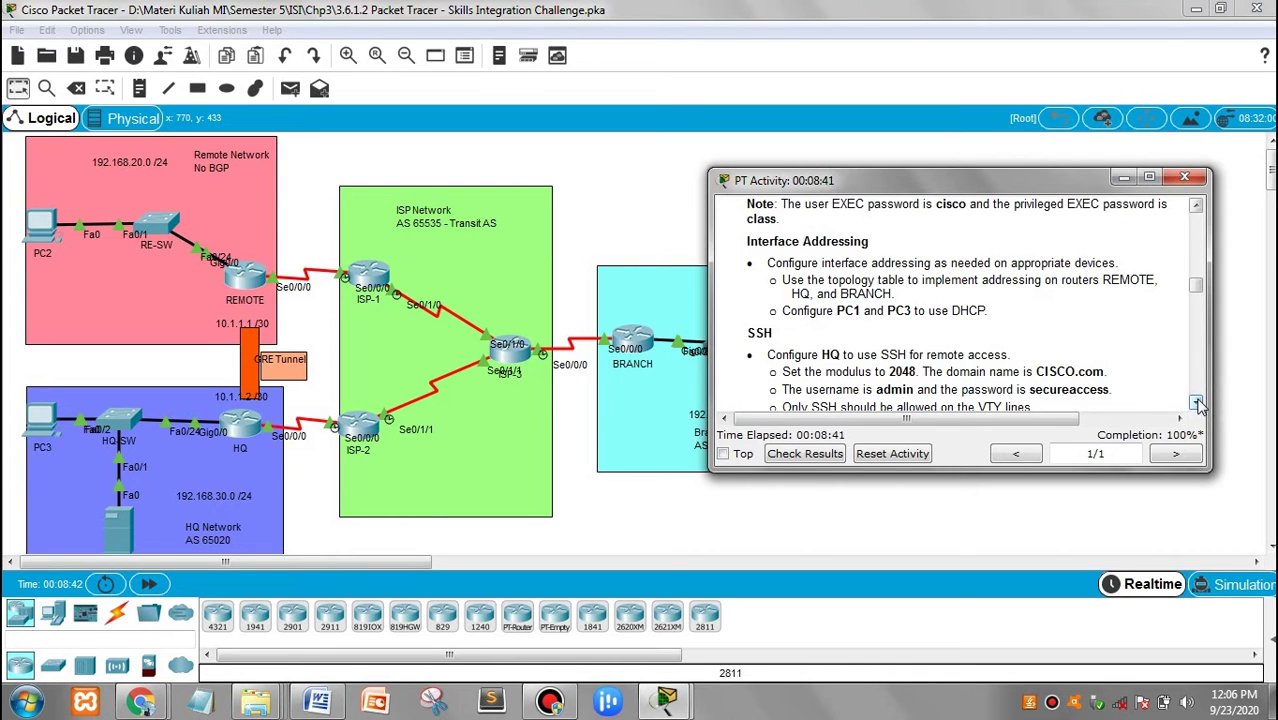
pyautogui.click(1197, 403)
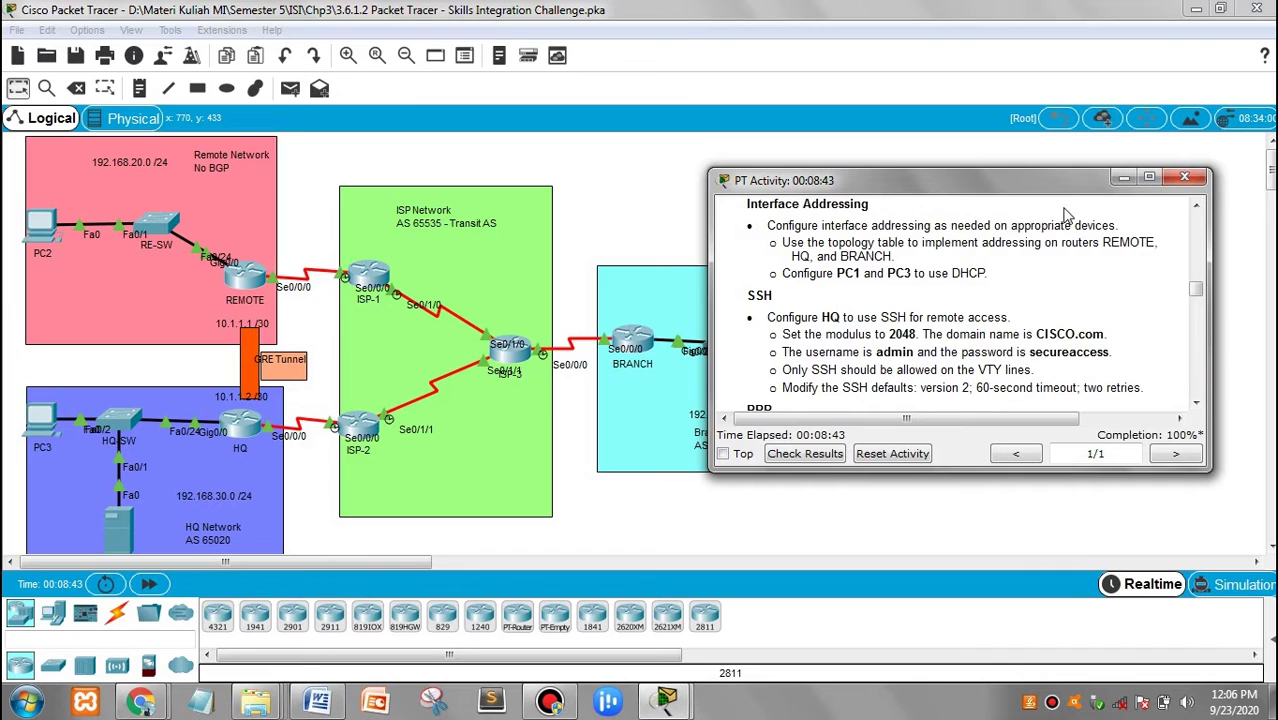
pyautogui.tripleClick(1053, 225)
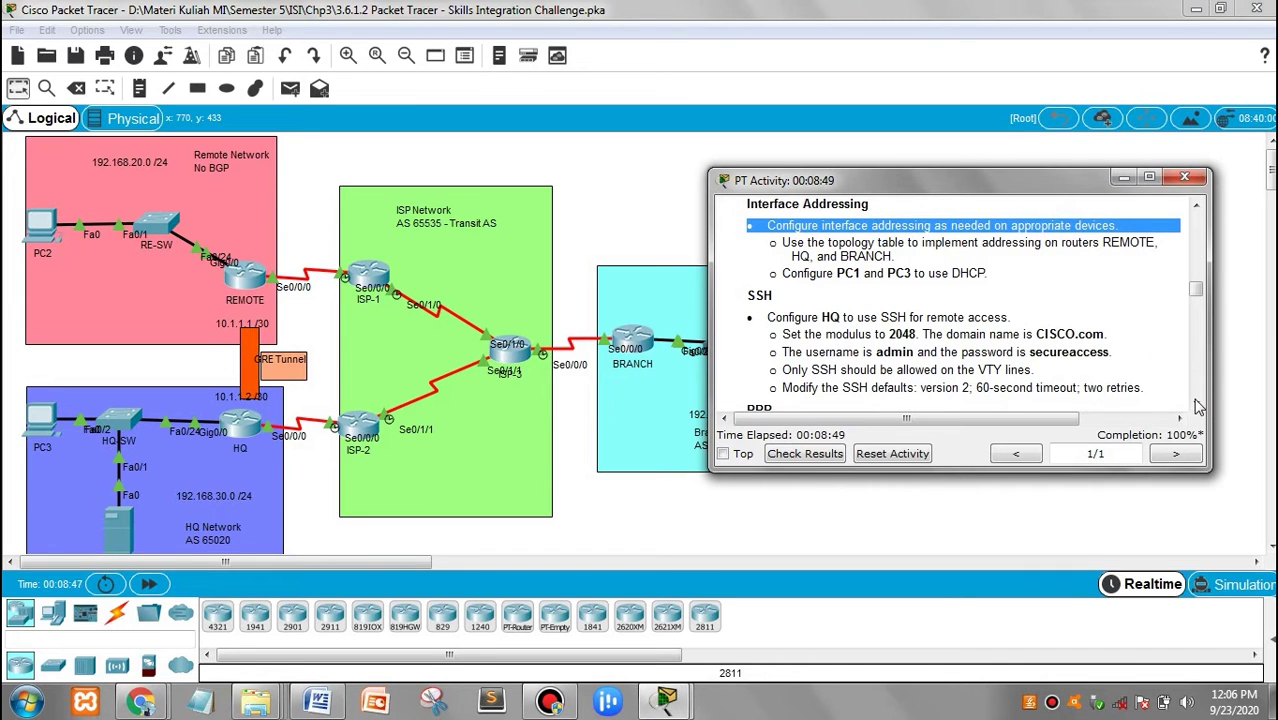
pyautogui.click(993, 317)
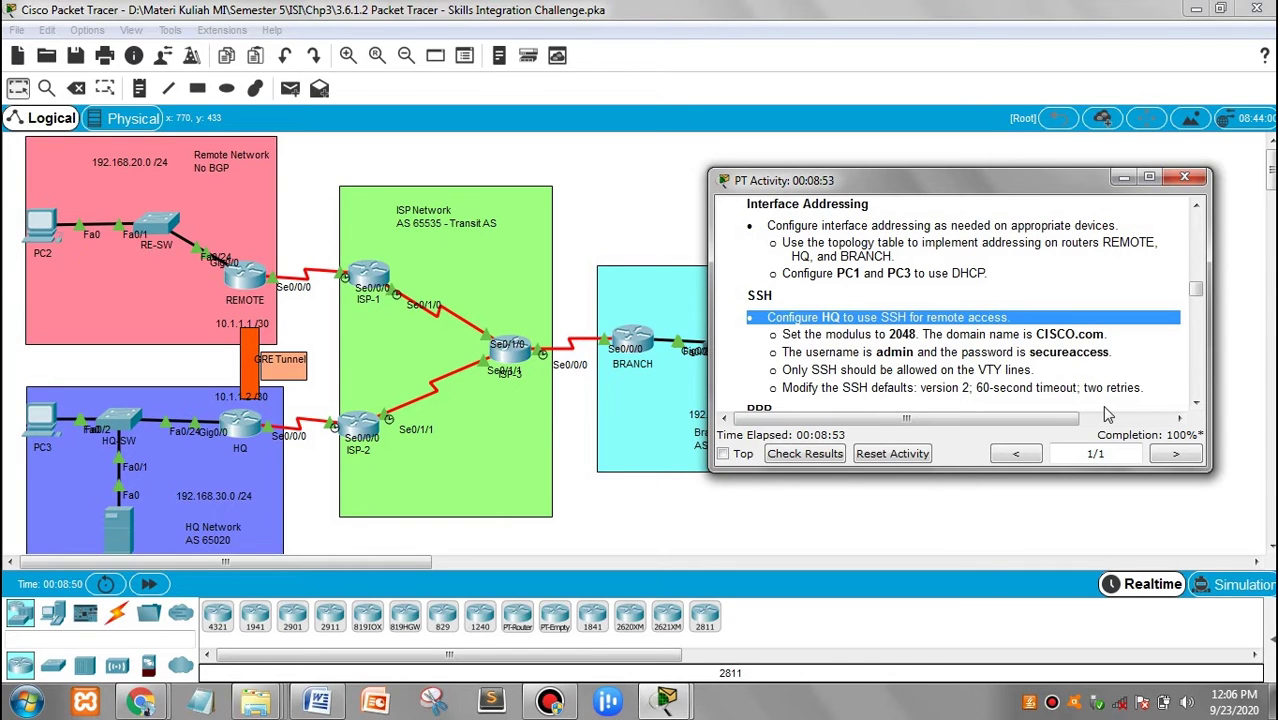
pyautogui.click(1196, 402)
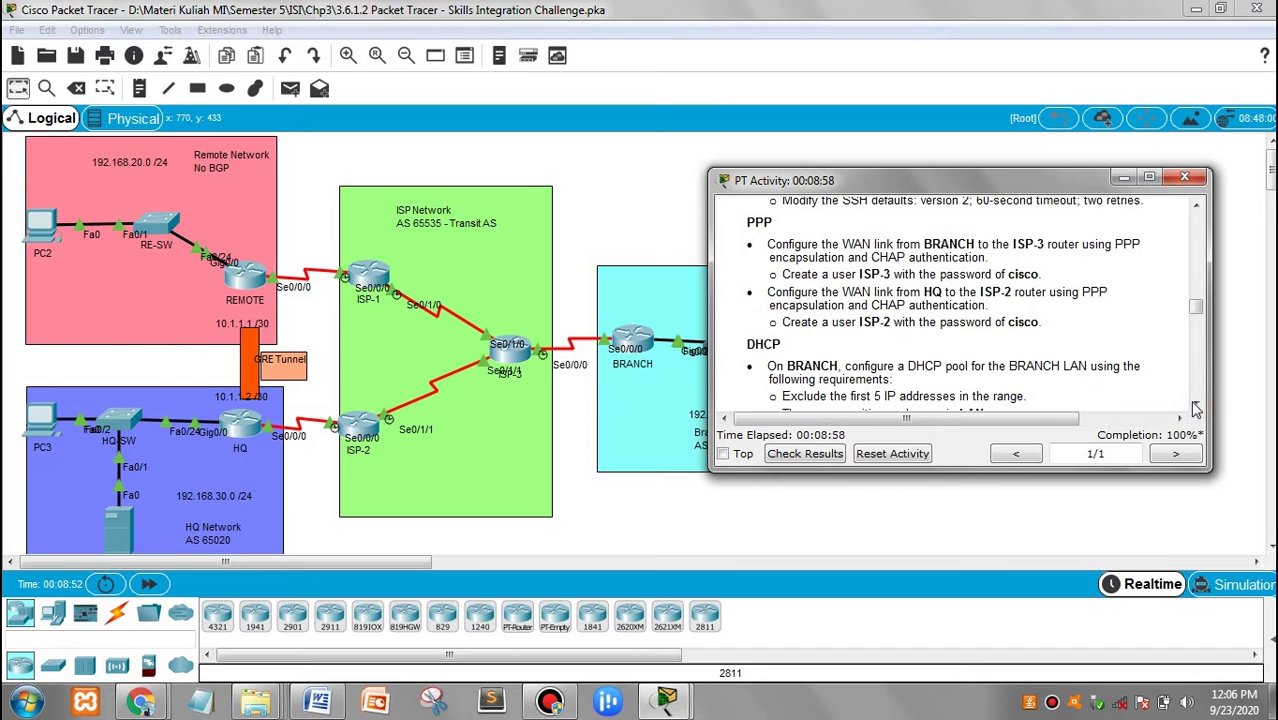
pyautogui.click(771, 223)
pyautogui.click(765, 340)
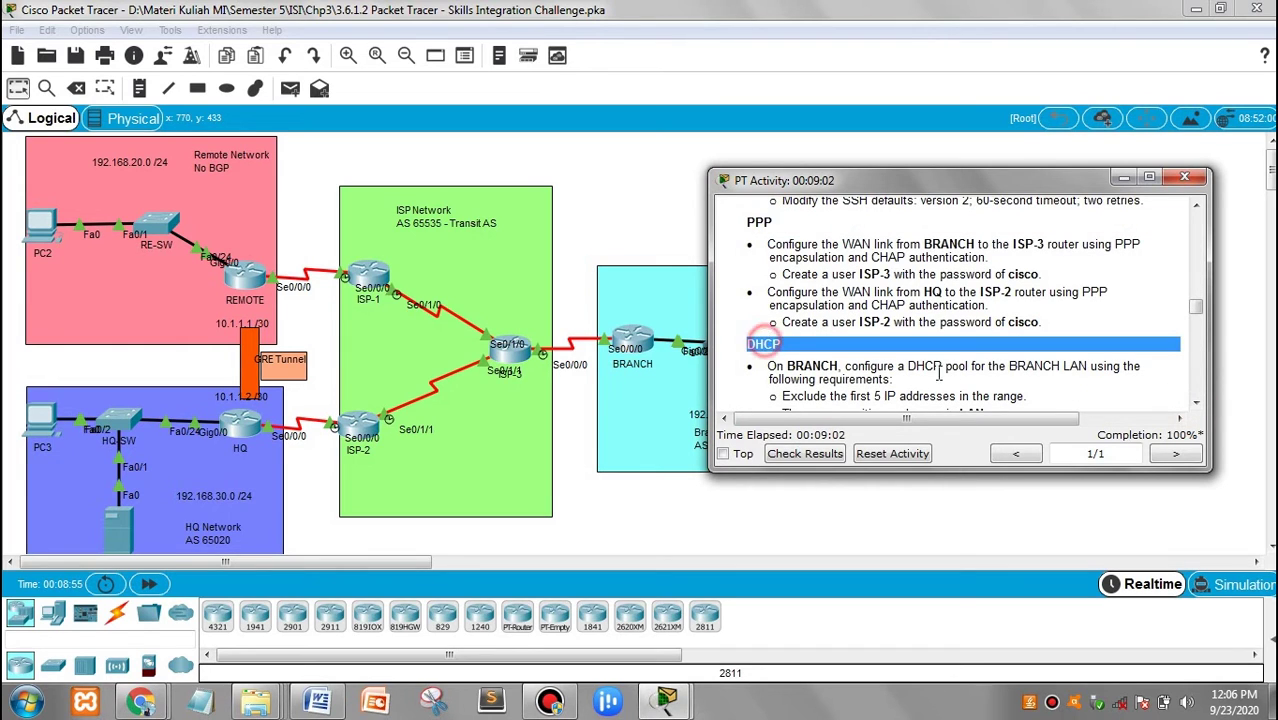
# Read the remaining activity requirements from DHCP through Connectivity, and return to the topology
pyautogui.click(1196, 402)
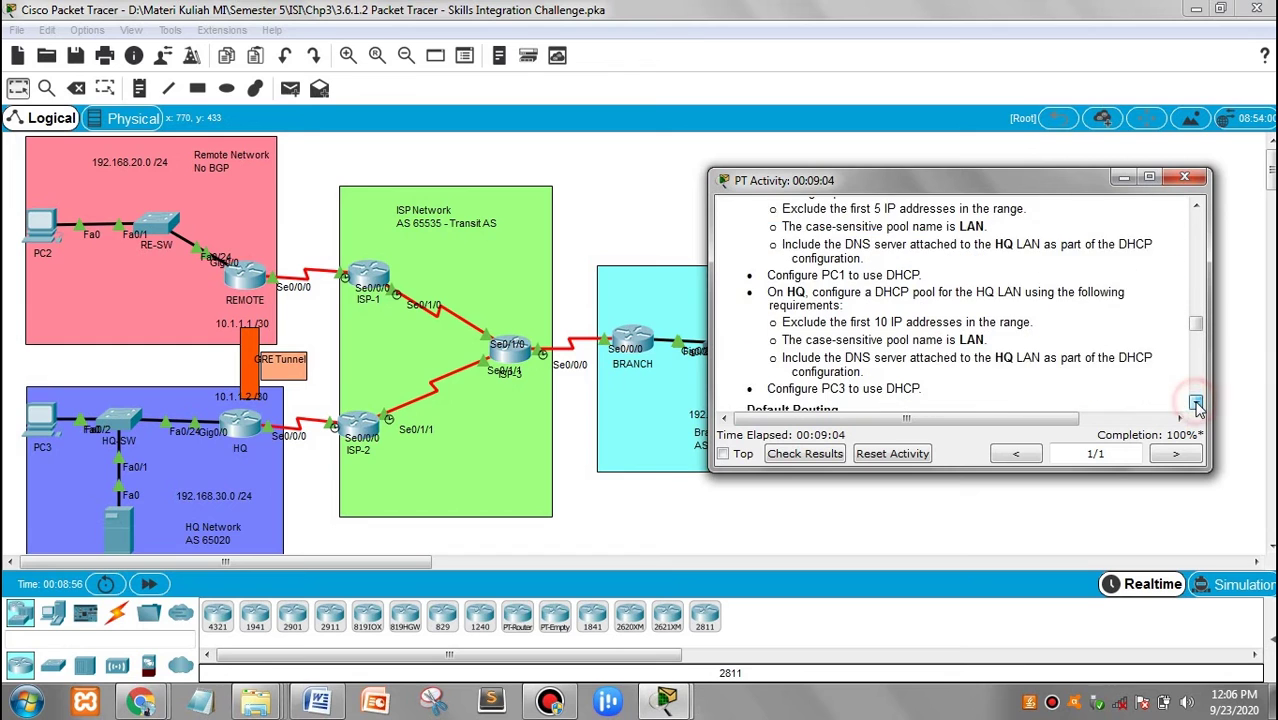
pyautogui.click(1196, 404)
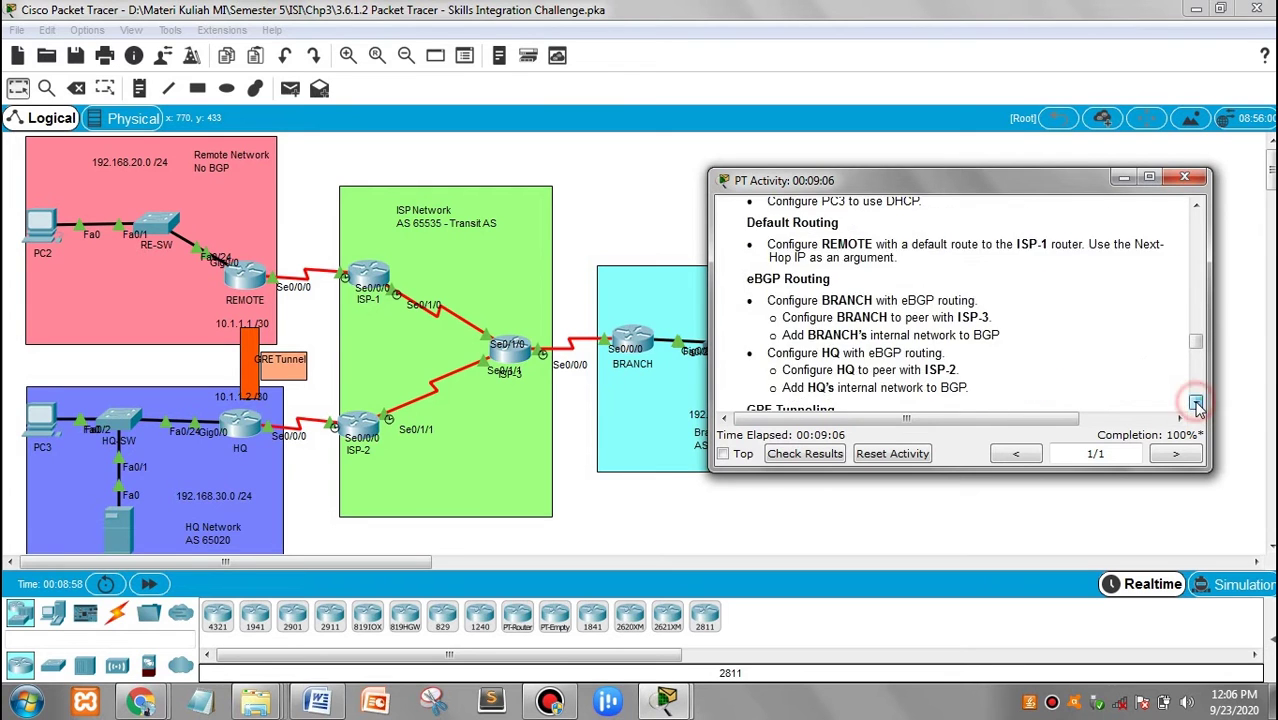
pyautogui.click(1196, 404)
pyautogui.click(1196, 404)
pyautogui.click(1196, 404)
pyautogui.click(1196, 404)
pyautogui.click(1196, 404)
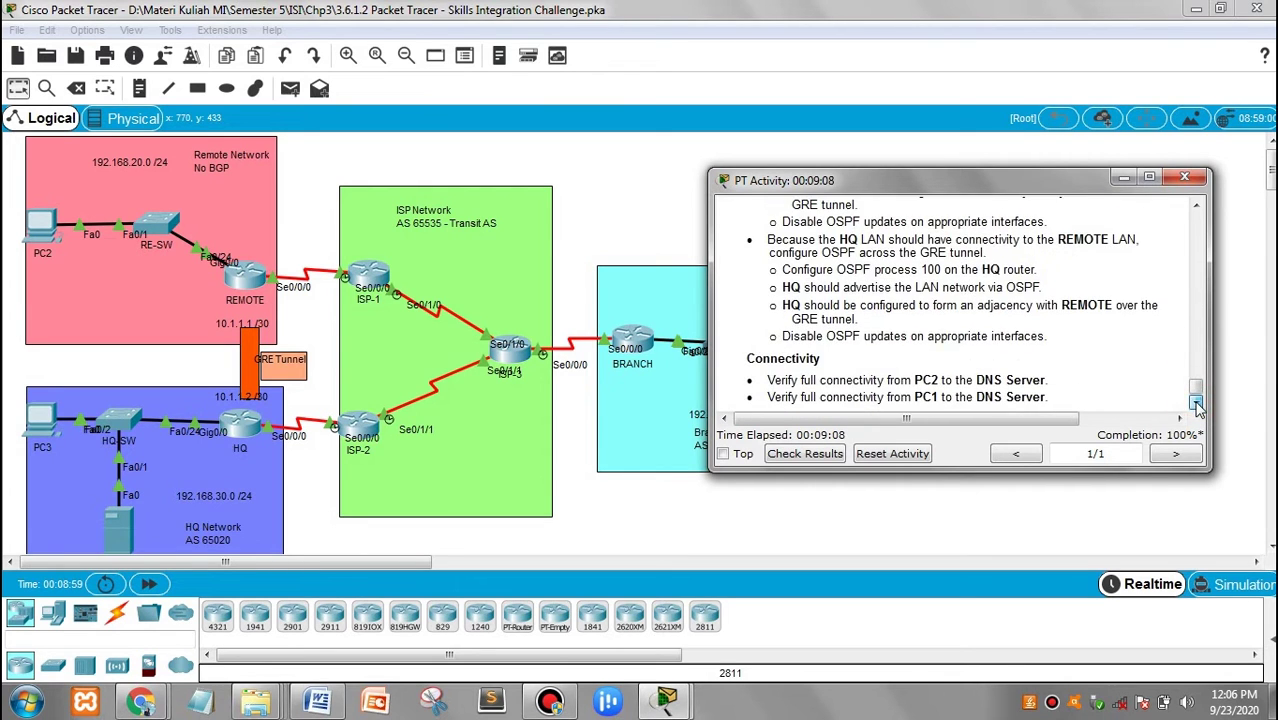
pyautogui.click(881, 525)
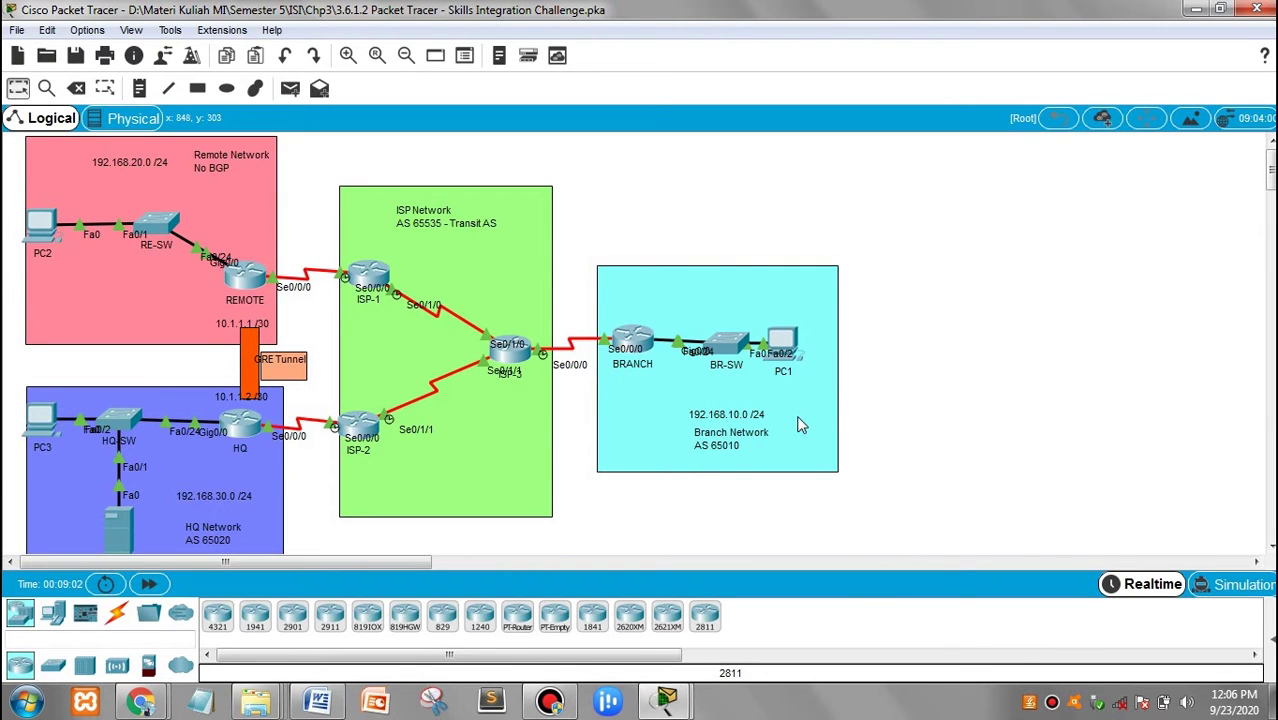
# Review the REMOTE router's command-line history covering Tunnel10, interface addressing, OSPF 100 and the default route, and close its window
pyautogui.click(247, 280)
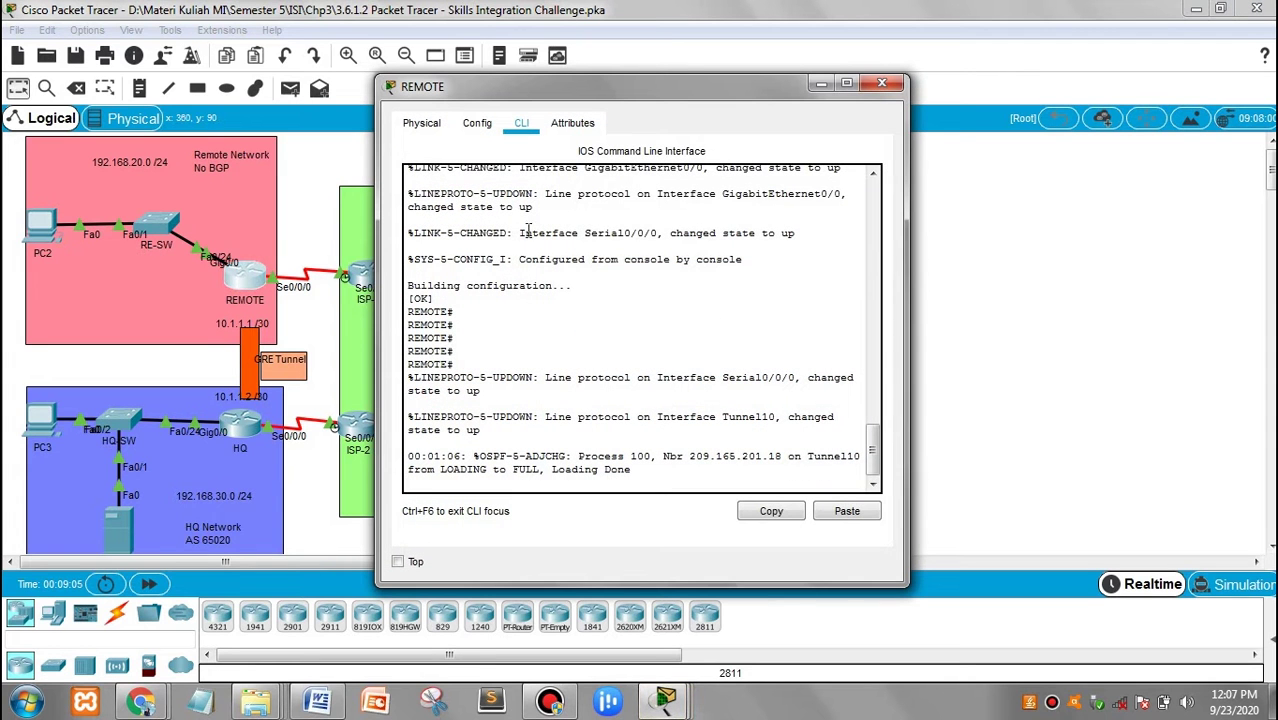
pyautogui.moveTo(873, 445)
pyautogui.mouseDown()
pyautogui.moveTo(873, 363)
pyautogui.moveTo(873, 384)
pyautogui.mouseUp()
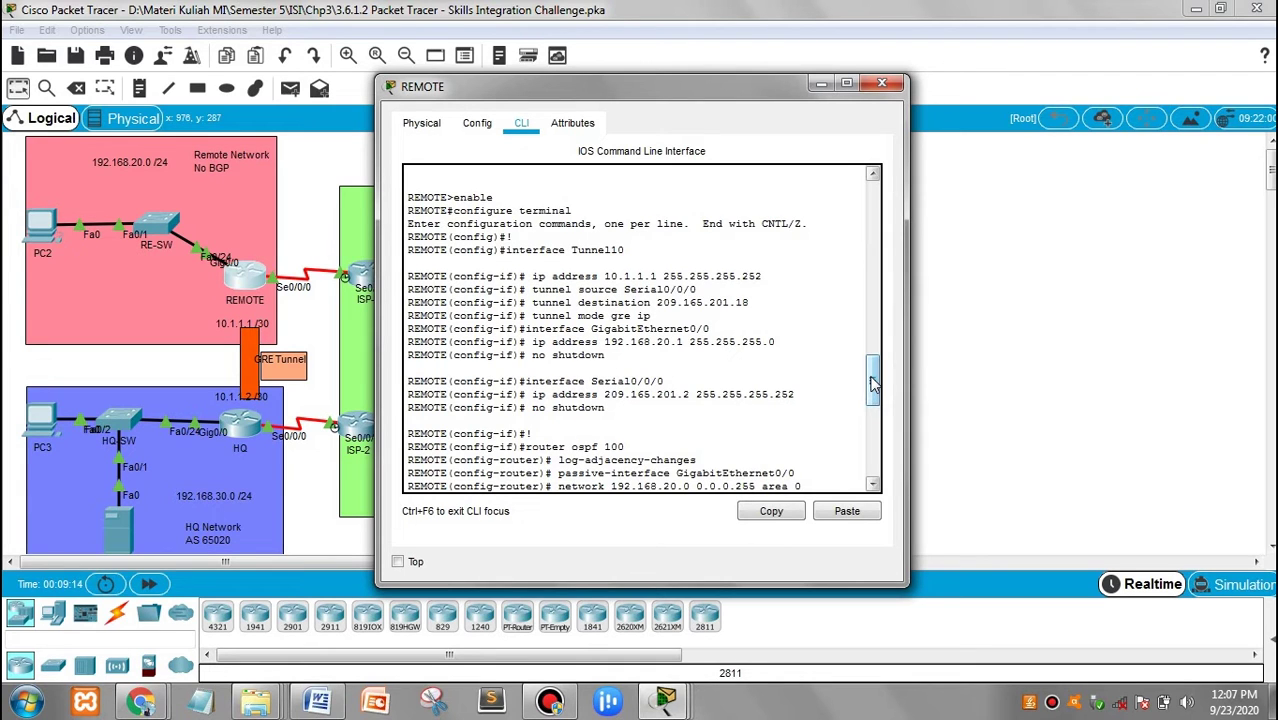
pyautogui.moveTo(873, 385); pyautogui.dragTo(873, 395)
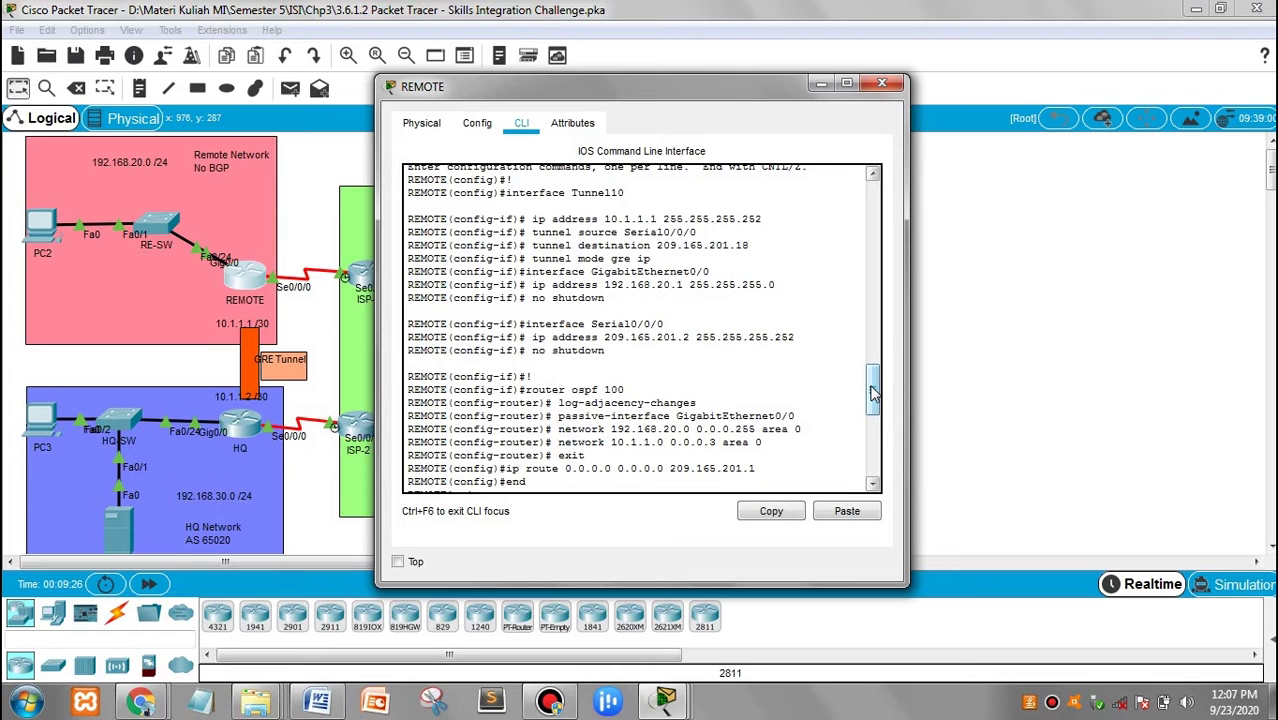
pyautogui.moveTo(872, 393); pyautogui.dragTo(873, 408)
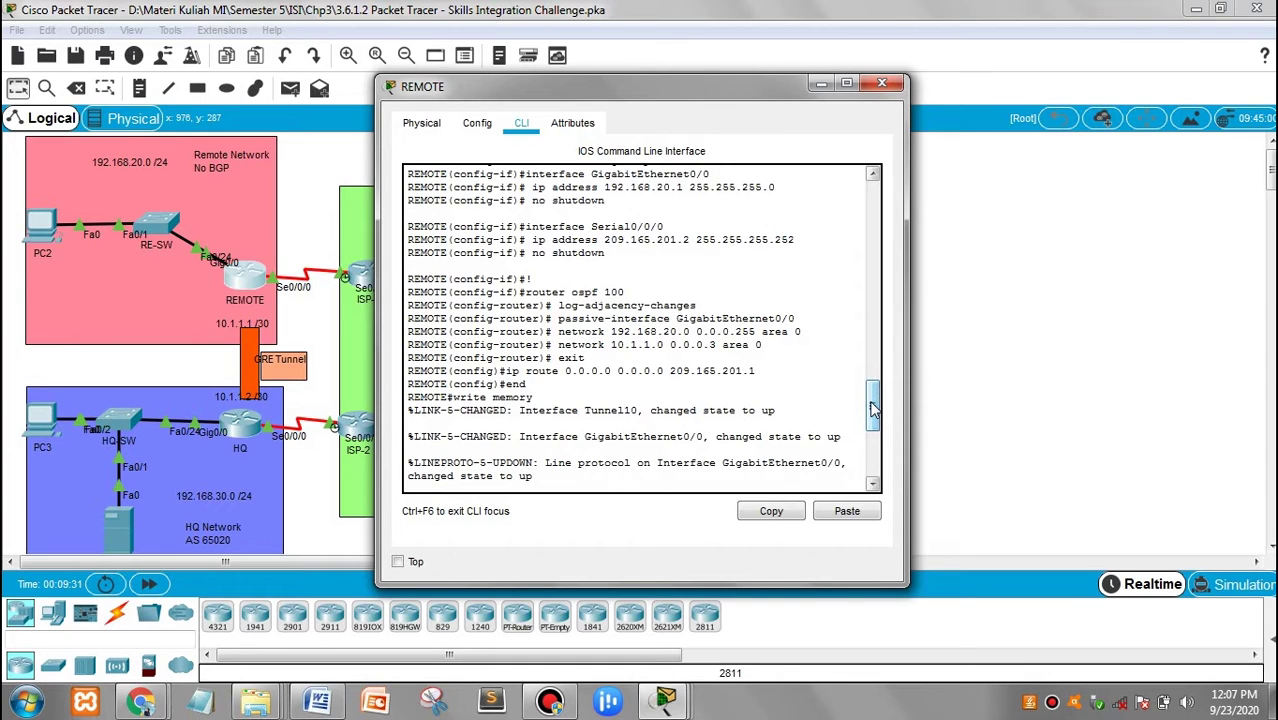
pyautogui.moveTo(872, 408); pyautogui.dragTo(872, 416)
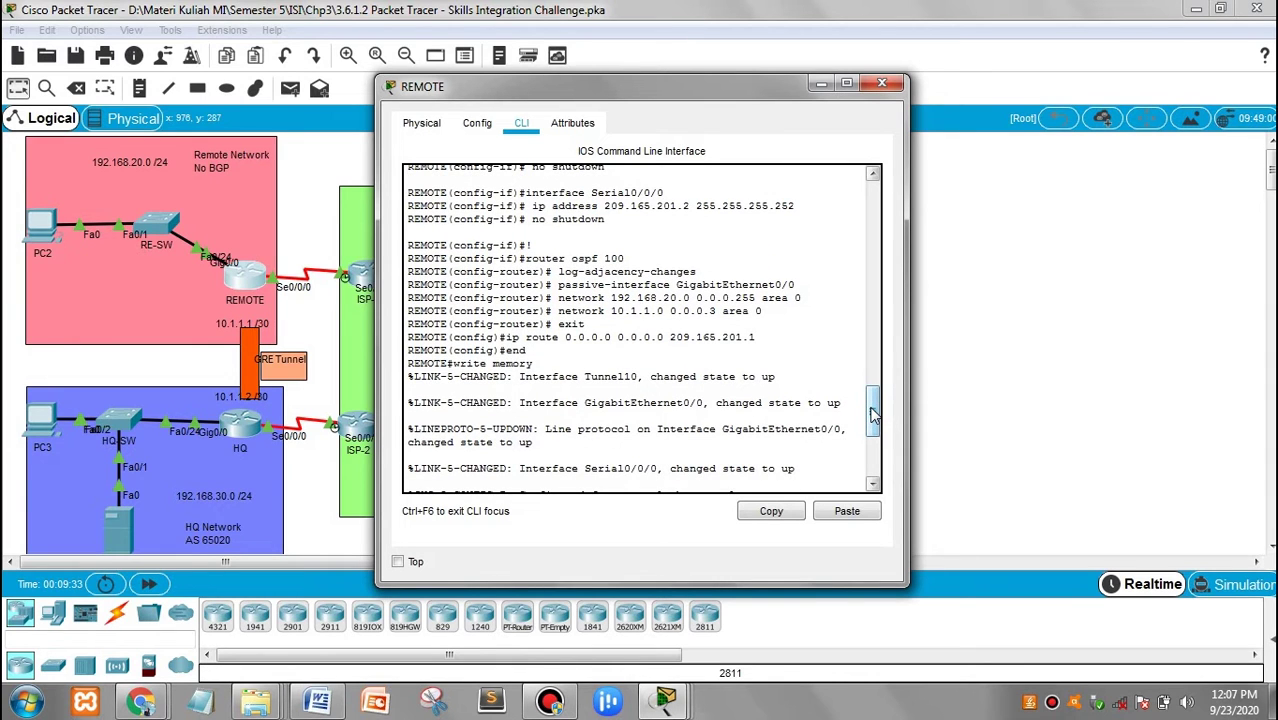
pyautogui.moveTo(873, 415); pyautogui.dragTo(873, 428)
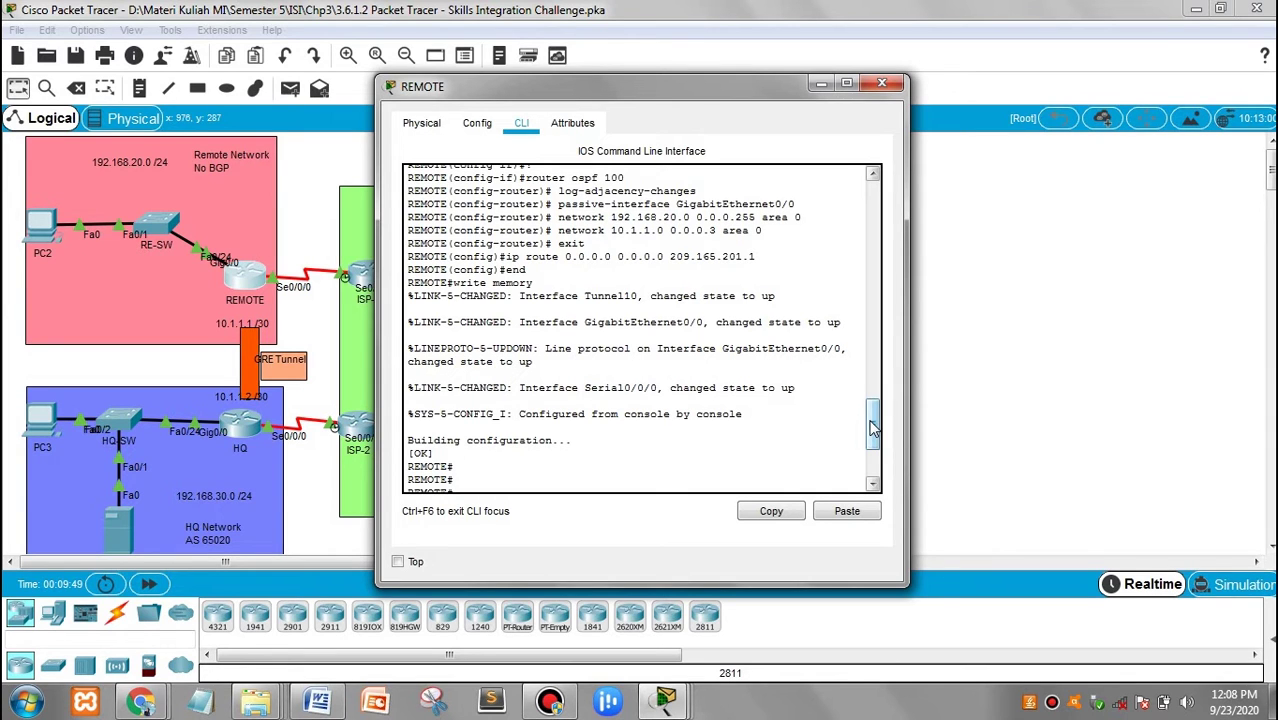
pyautogui.scroll(-5, 870, 425)
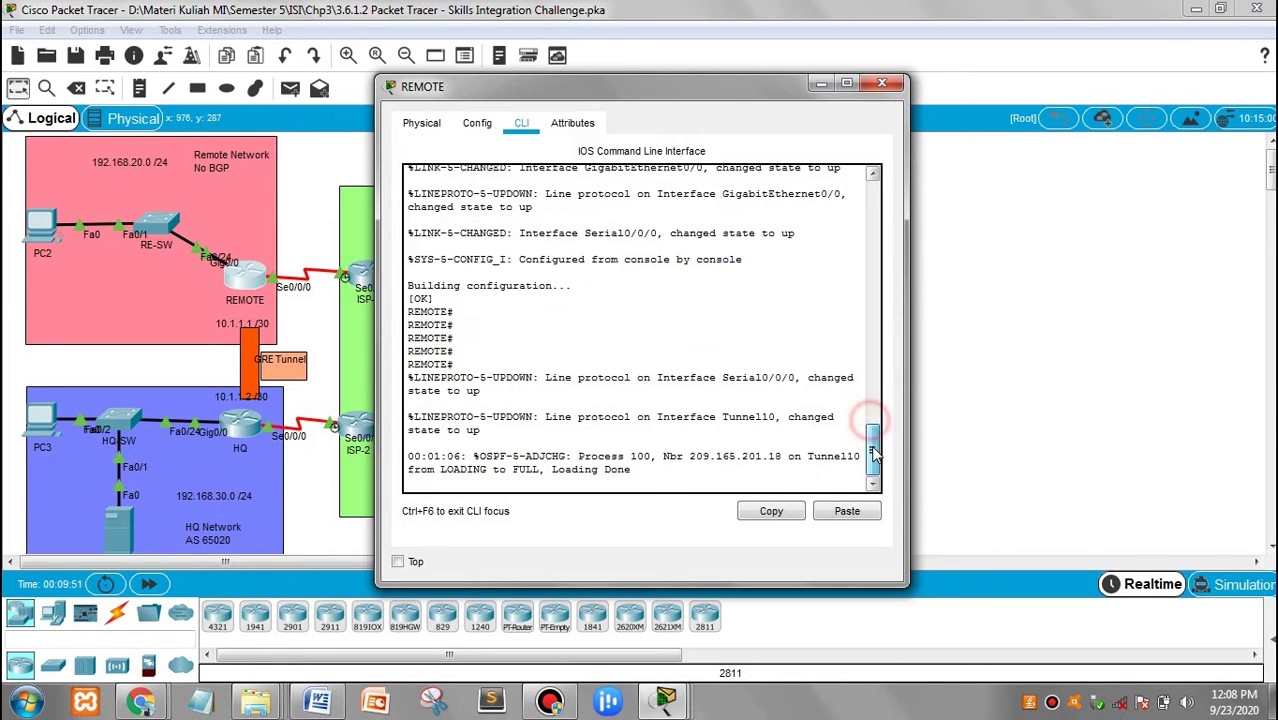
pyautogui.click(882, 88)
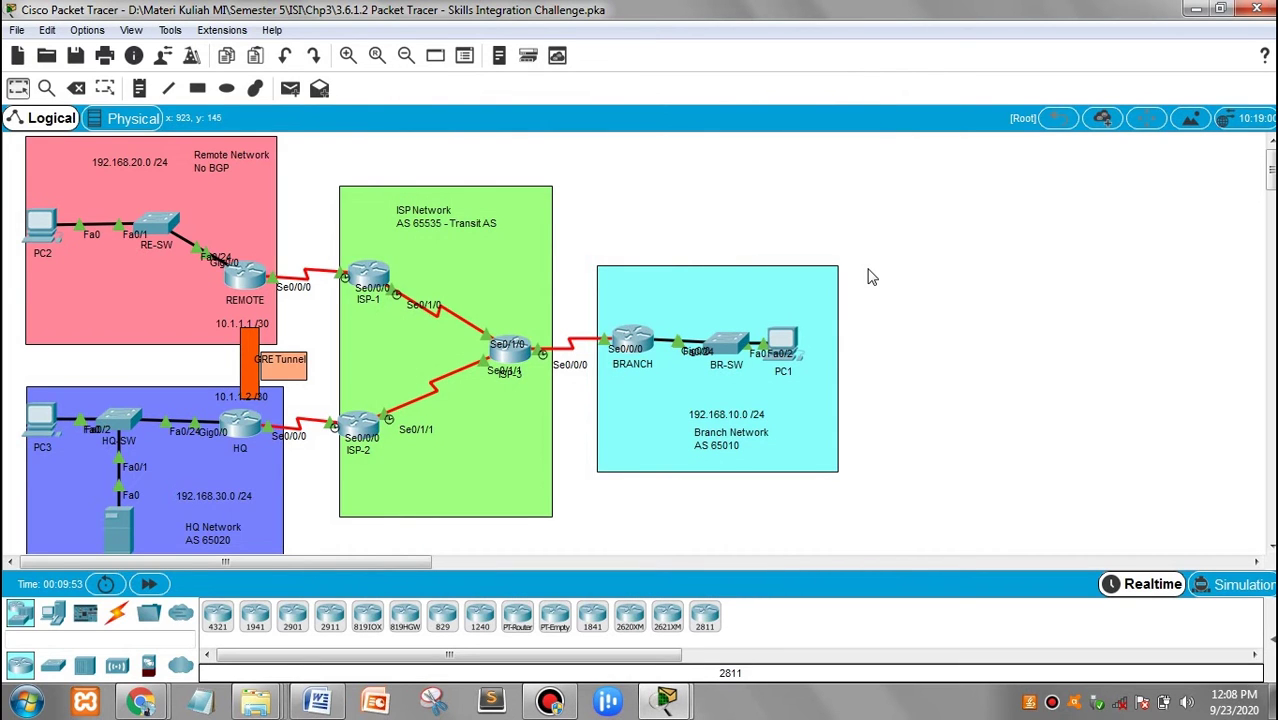
# Open the HQ router's command-line history and review its user accounts, SSH setup, and GigabitEthernet0/0 and Serial0/0/0 interface commands
pyautogui.click(242, 430)
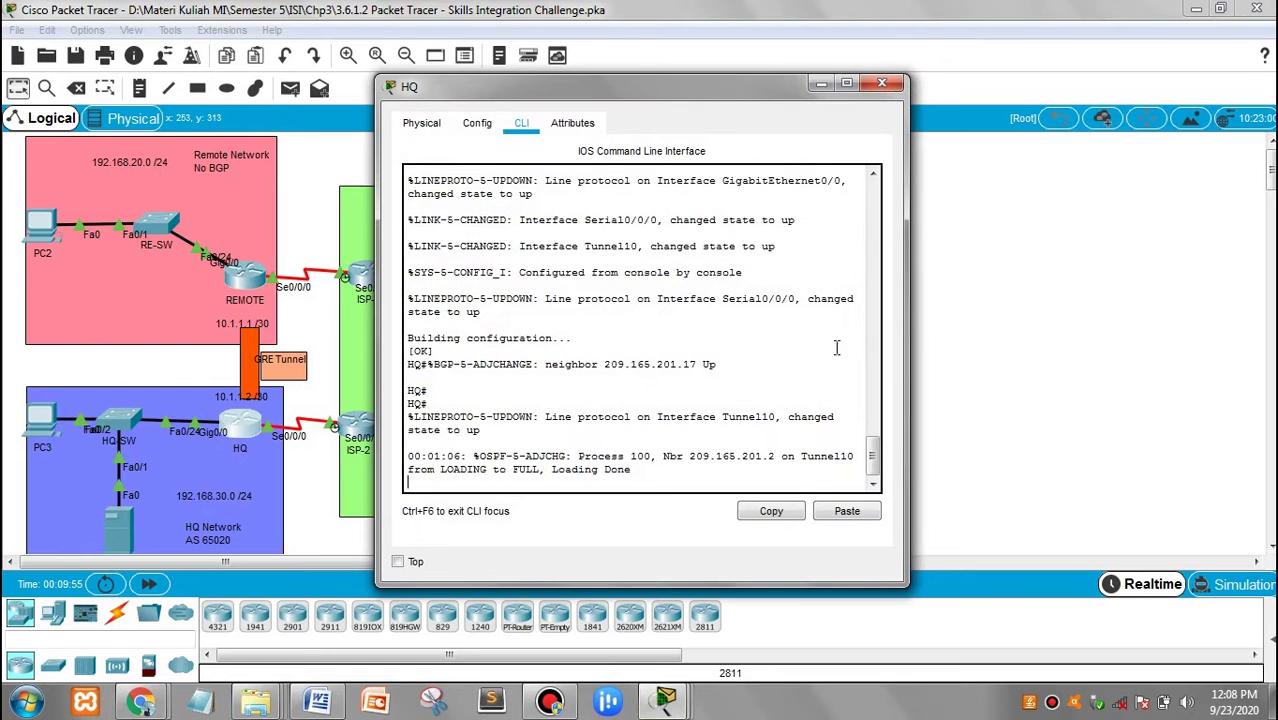
pyautogui.press('Return')
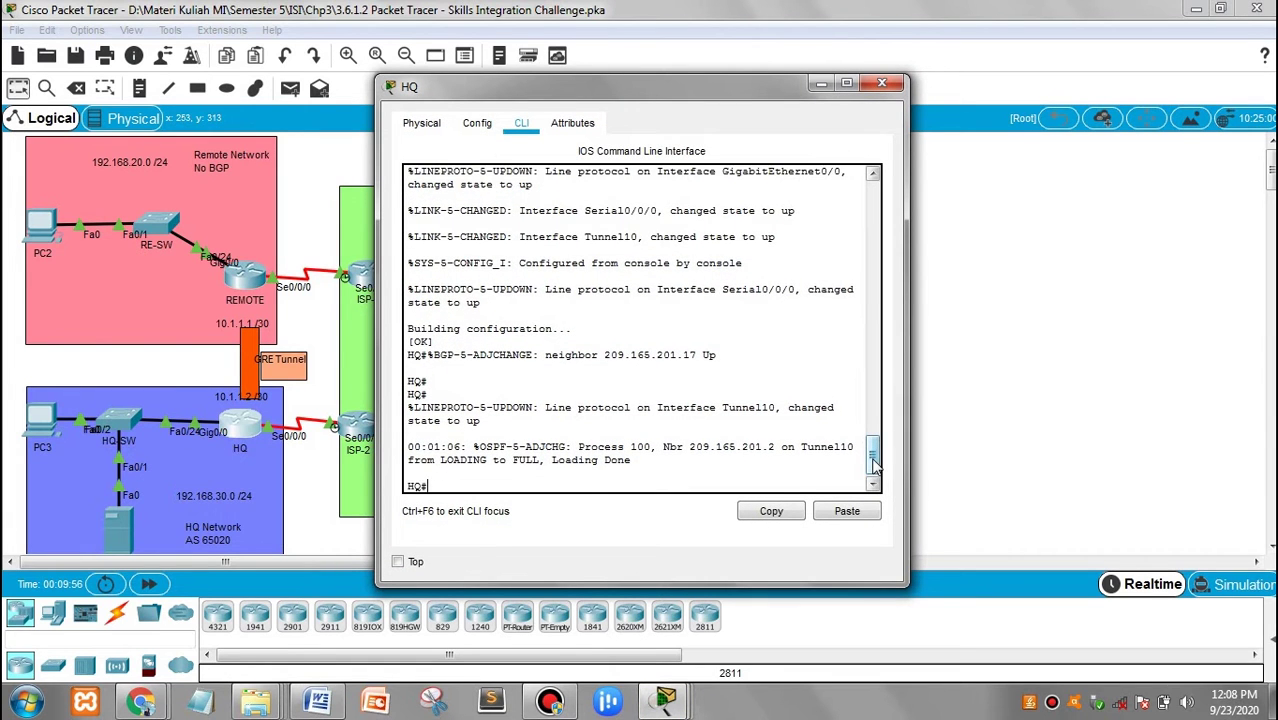
pyautogui.moveTo(873, 460); pyautogui.dragTo(876, 345)
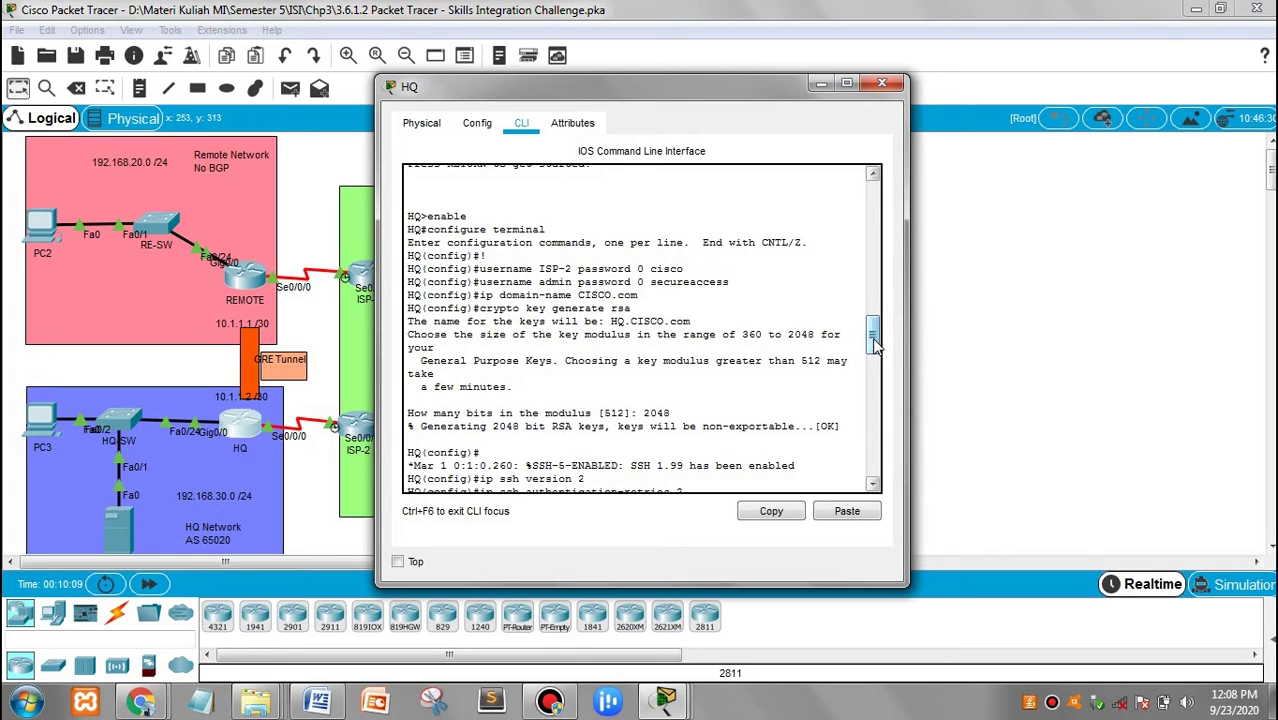
pyautogui.moveTo(875, 345); pyautogui.dragTo(875, 347)
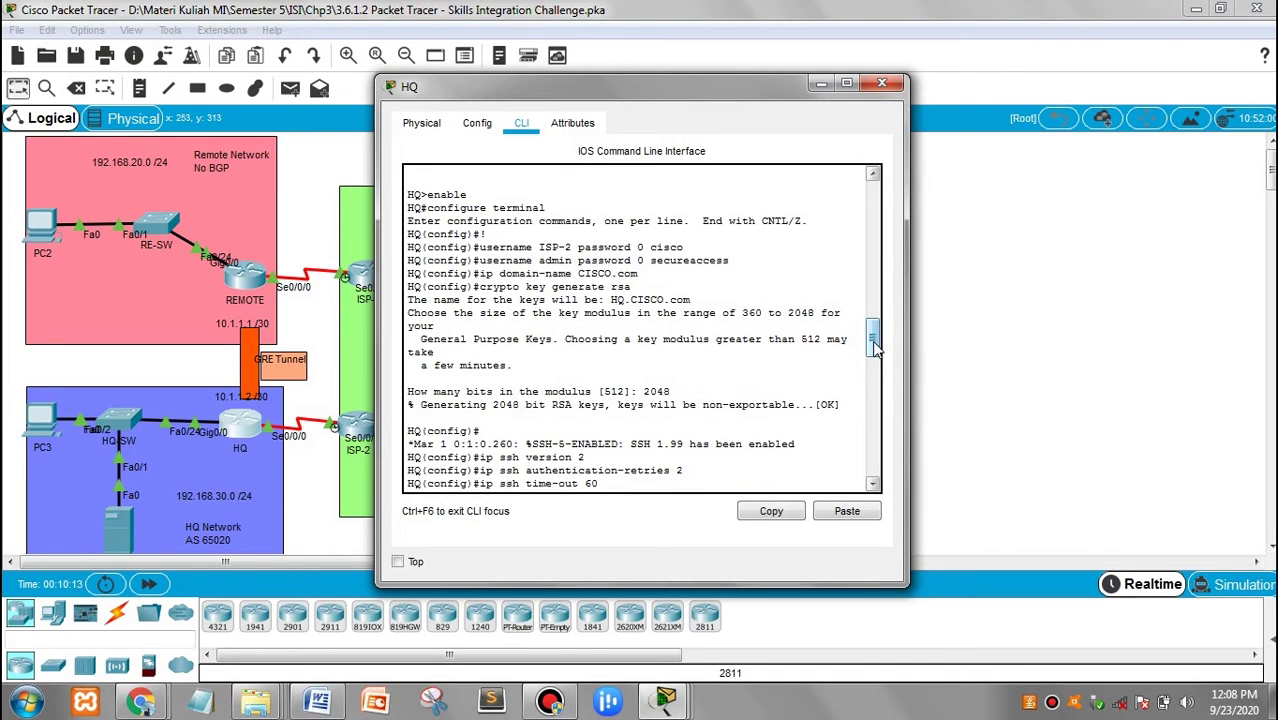
pyautogui.moveTo(875, 345); pyautogui.dragTo(875, 372)
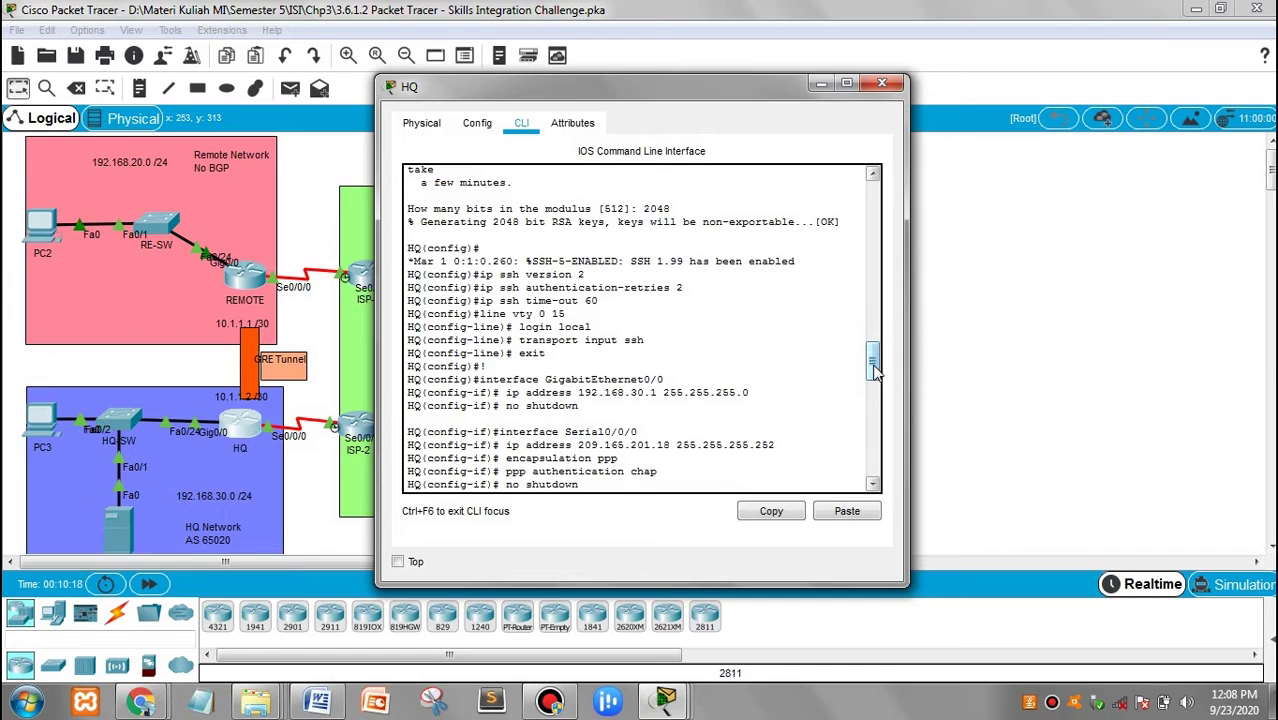
pyautogui.moveTo(875, 372); pyautogui.dragTo(876, 380)
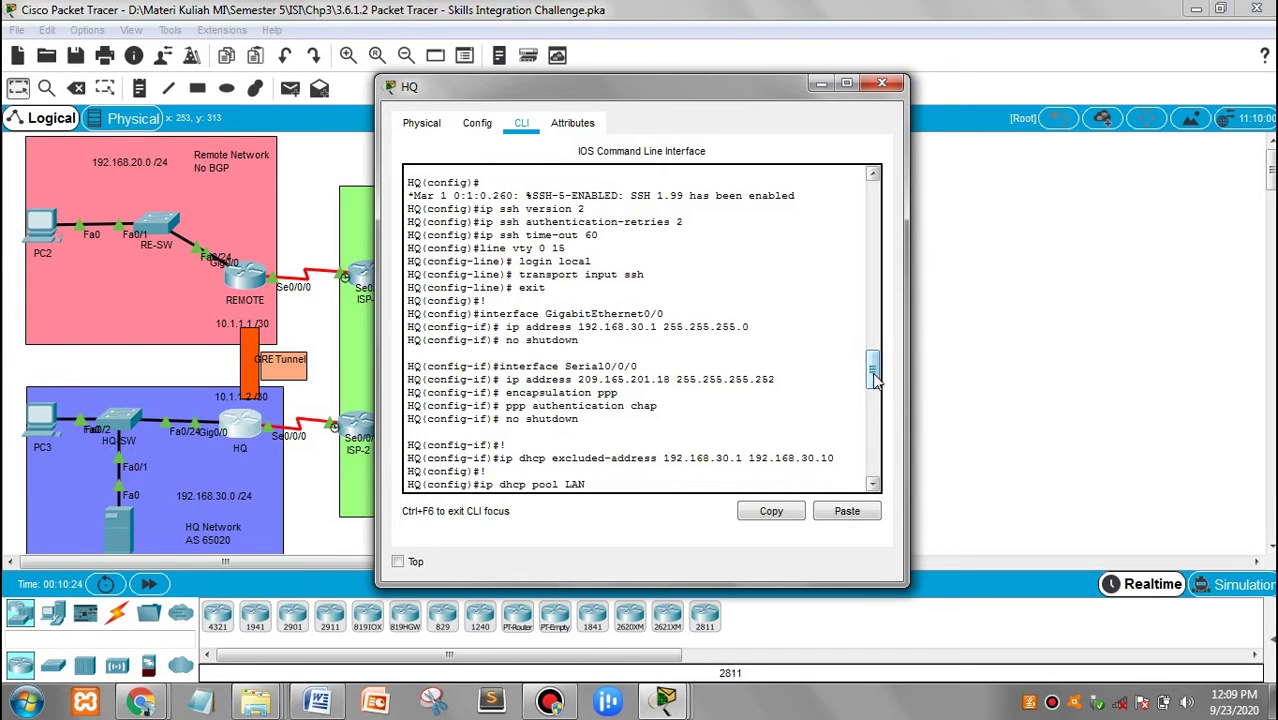
# Review HQ's DHCP pool, Tunnel 10, OSPF and BGP commands through the end of the history, and close its window
pyautogui.moveTo(873, 378); pyautogui.dragTo(874, 396)
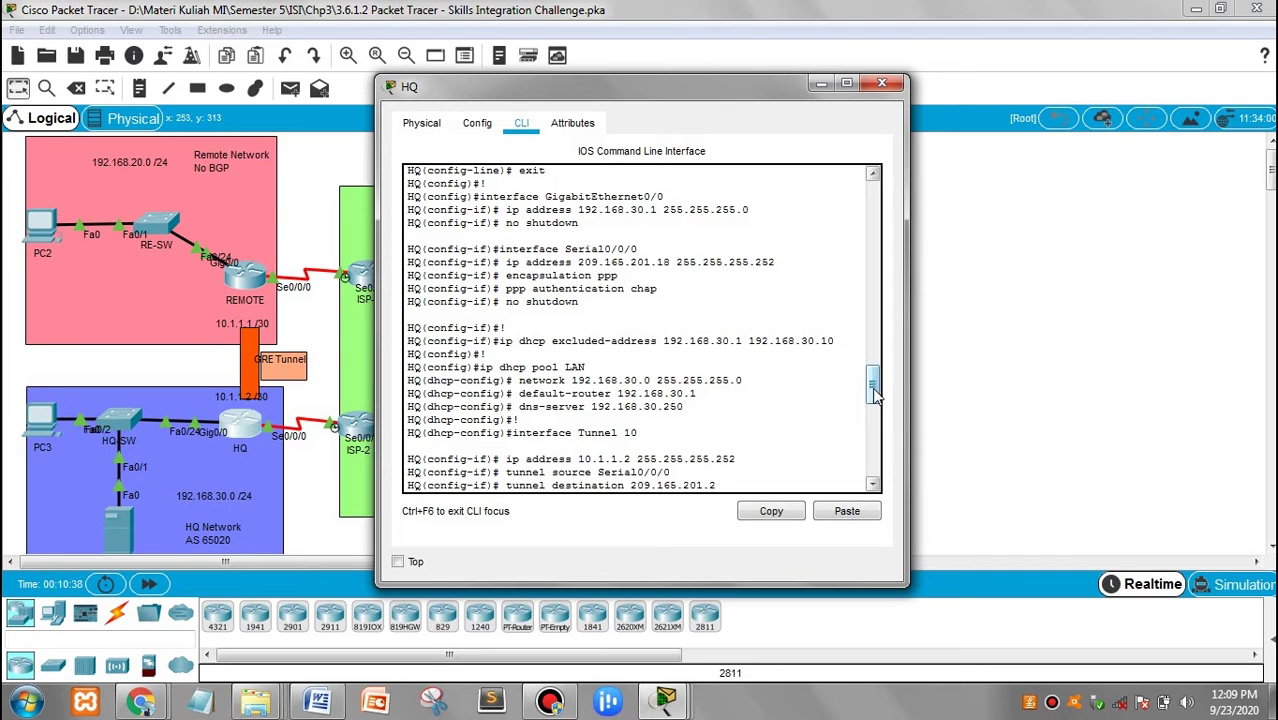
pyautogui.moveTo(874, 395); pyautogui.dragTo(875, 400)
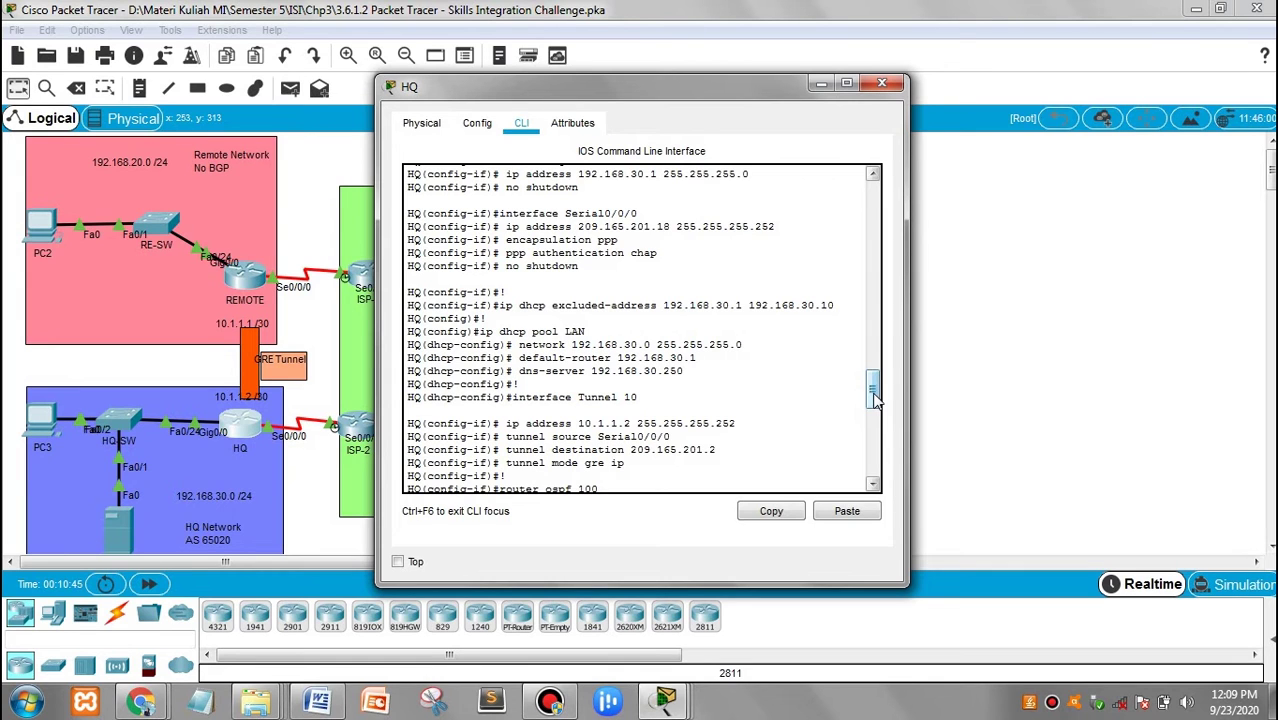
pyautogui.moveTo(874, 398); pyautogui.dragTo(875, 404)
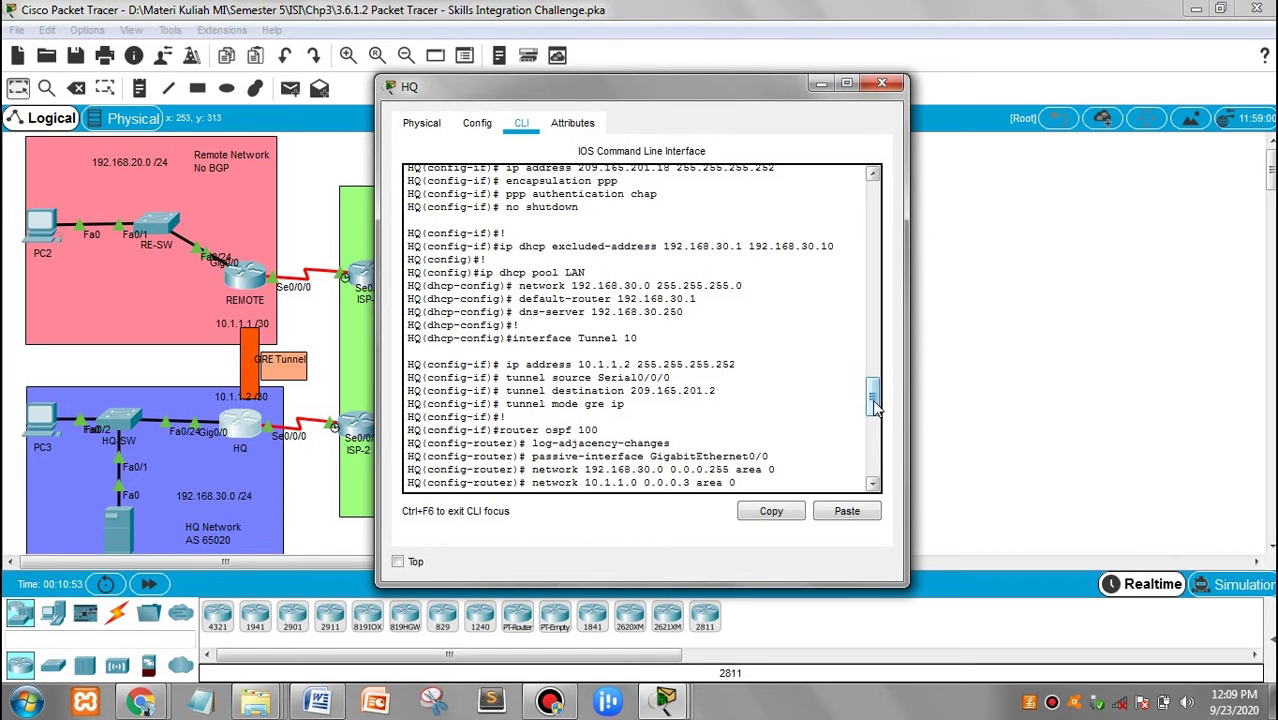
pyautogui.moveTo(873, 400); pyautogui.dragTo(875, 428)
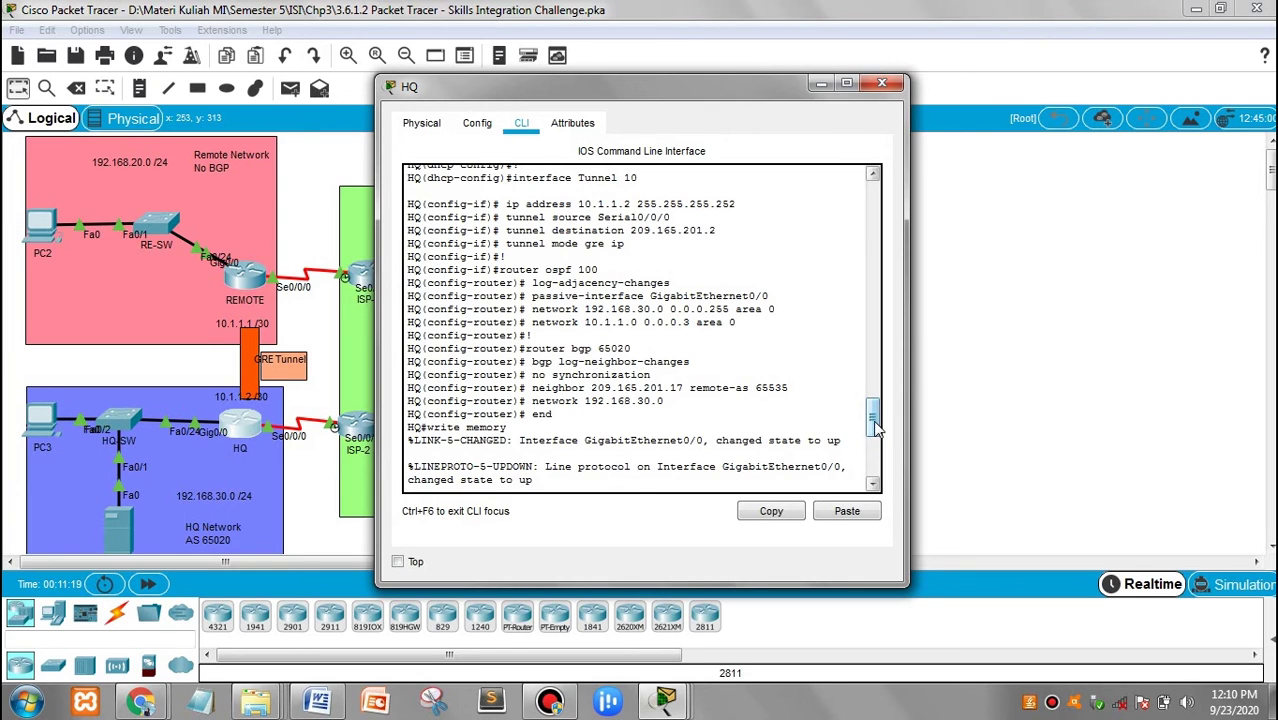
pyautogui.moveTo(875, 428); pyautogui.dragTo(878, 460)
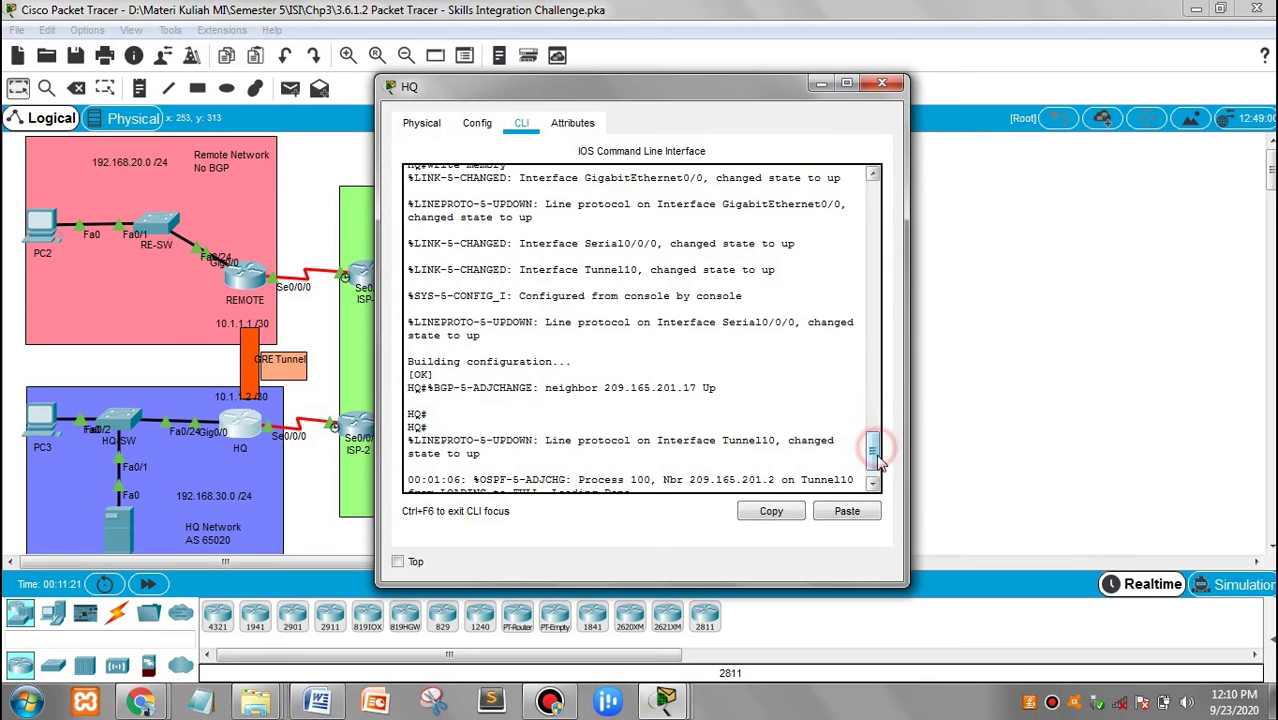
pyautogui.click(881, 84)
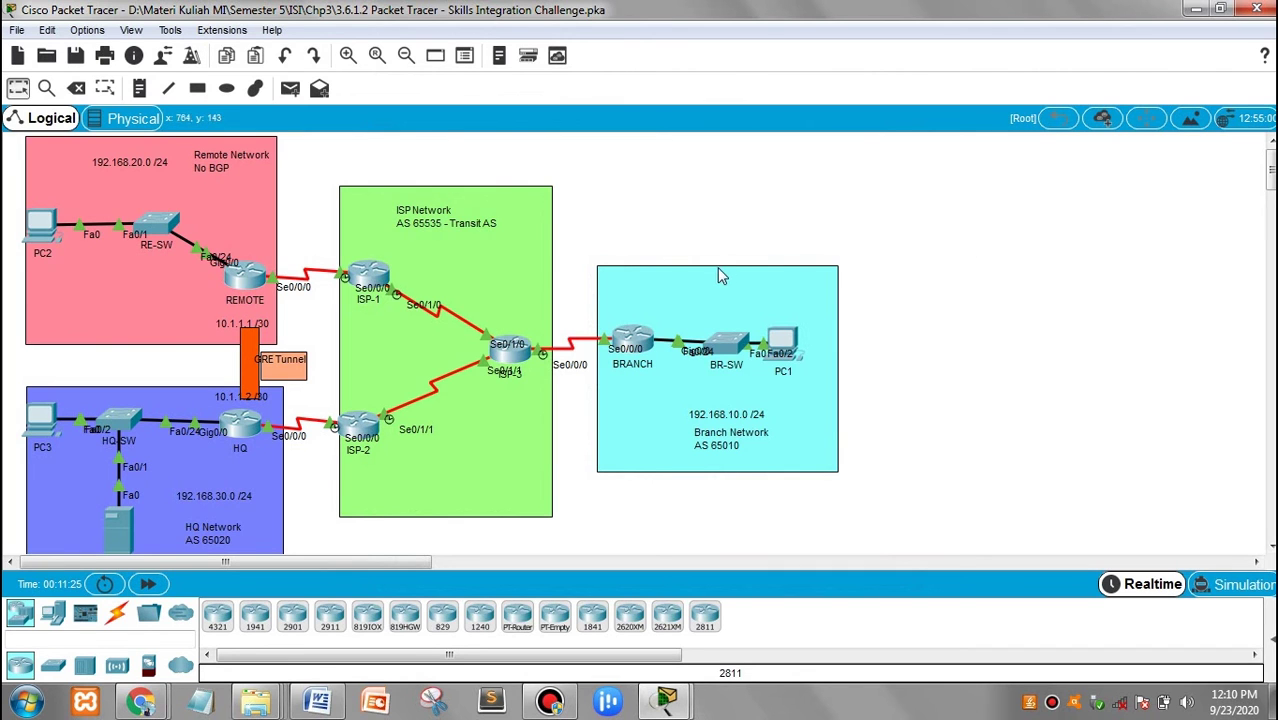
# Review the BRANCH router's command-line history covering interface addressing, PPP, the DHCP pool and BGP, and close its window
pyautogui.click(633, 339)
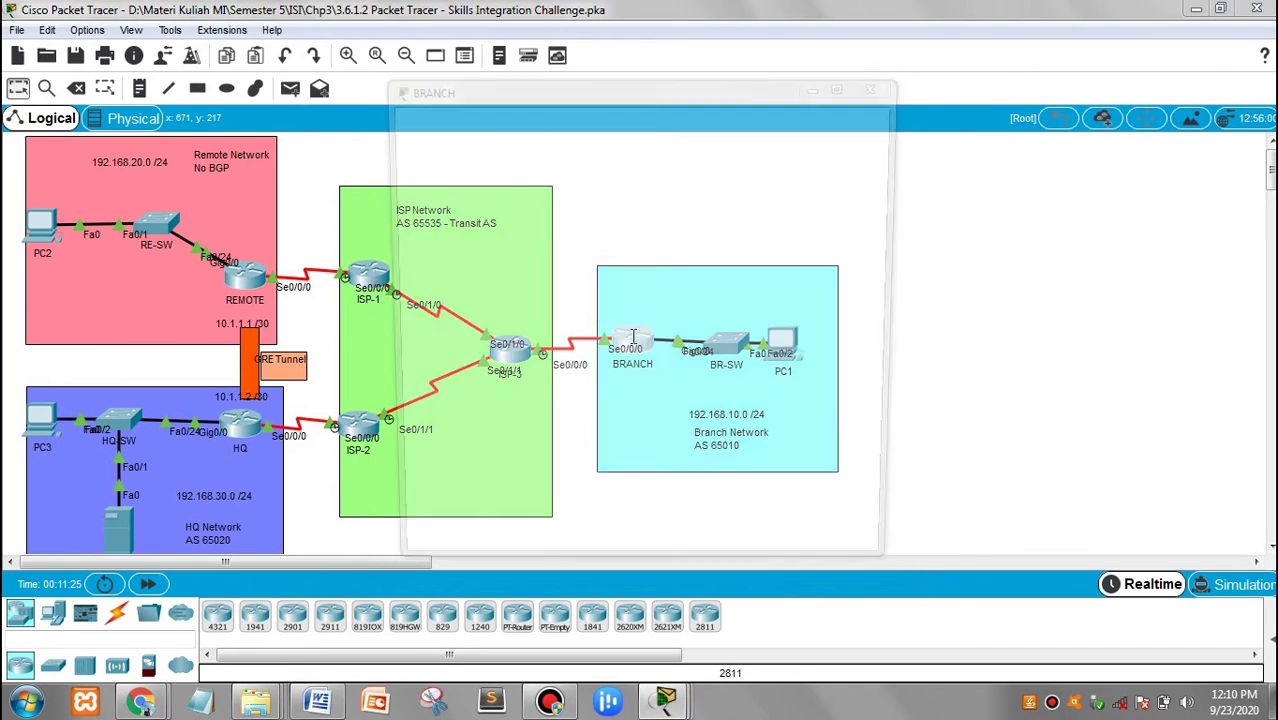
pyautogui.press('Return')
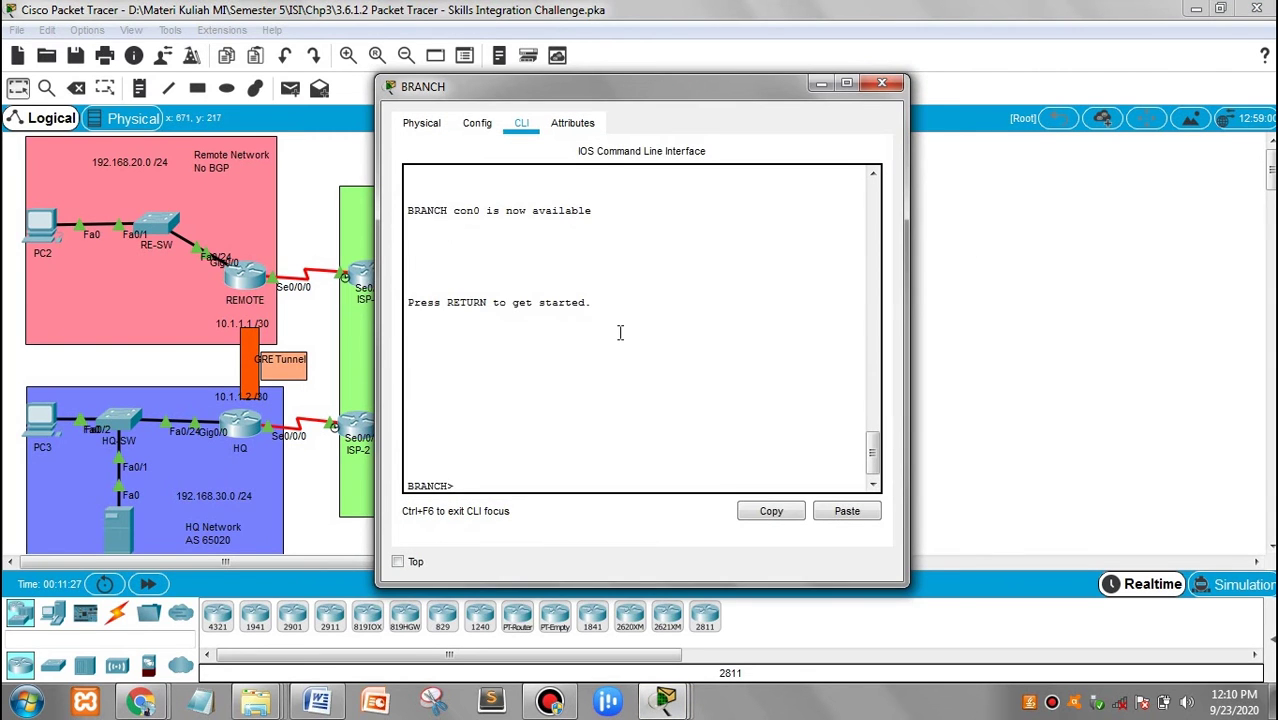
pyautogui.click(872, 447)
pyautogui.moveTo(872, 447); pyautogui.dragTo(873, 347)
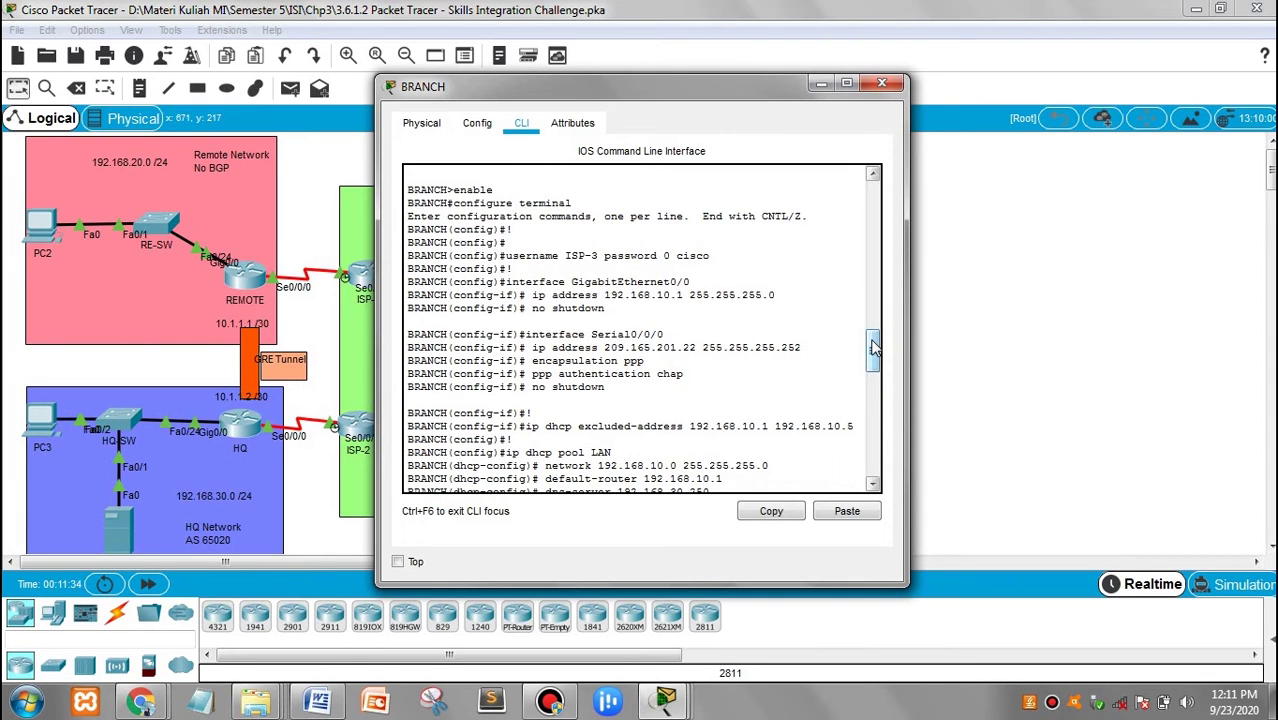
pyautogui.moveTo(873, 346); pyautogui.dragTo(873, 350)
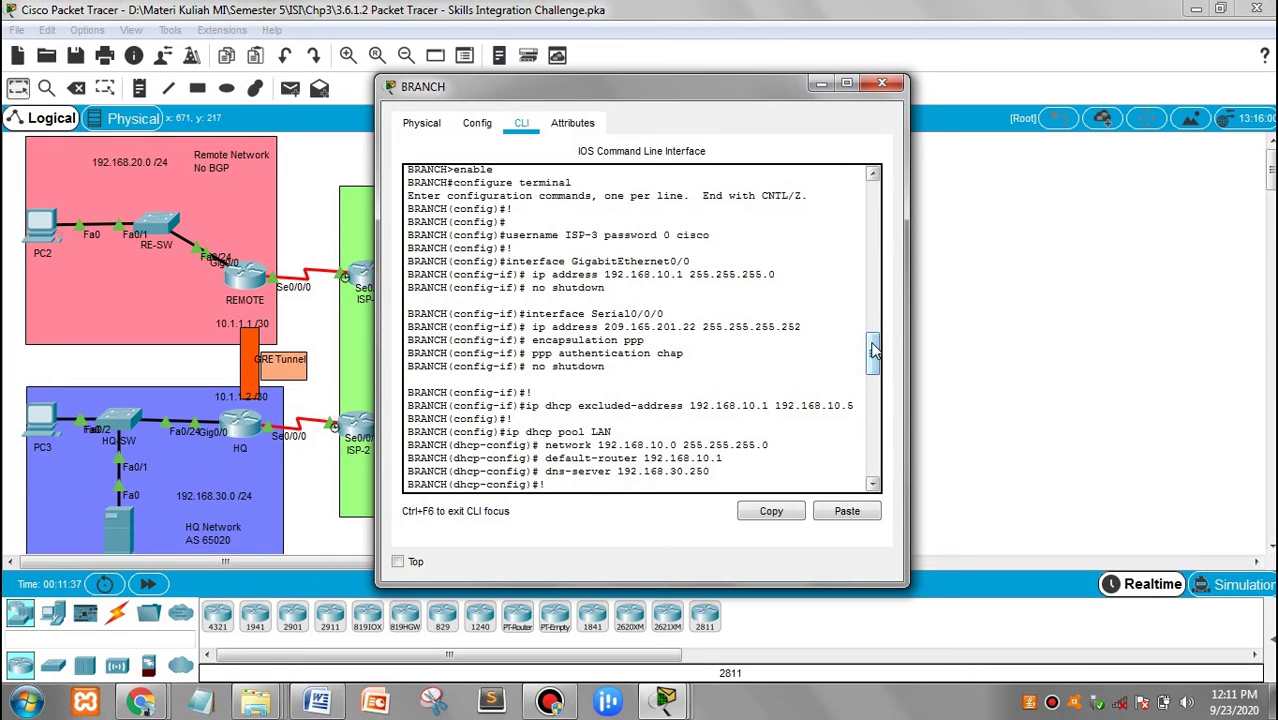
pyautogui.moveTo(873, 350); pyautogui.dragTo(873, 362)
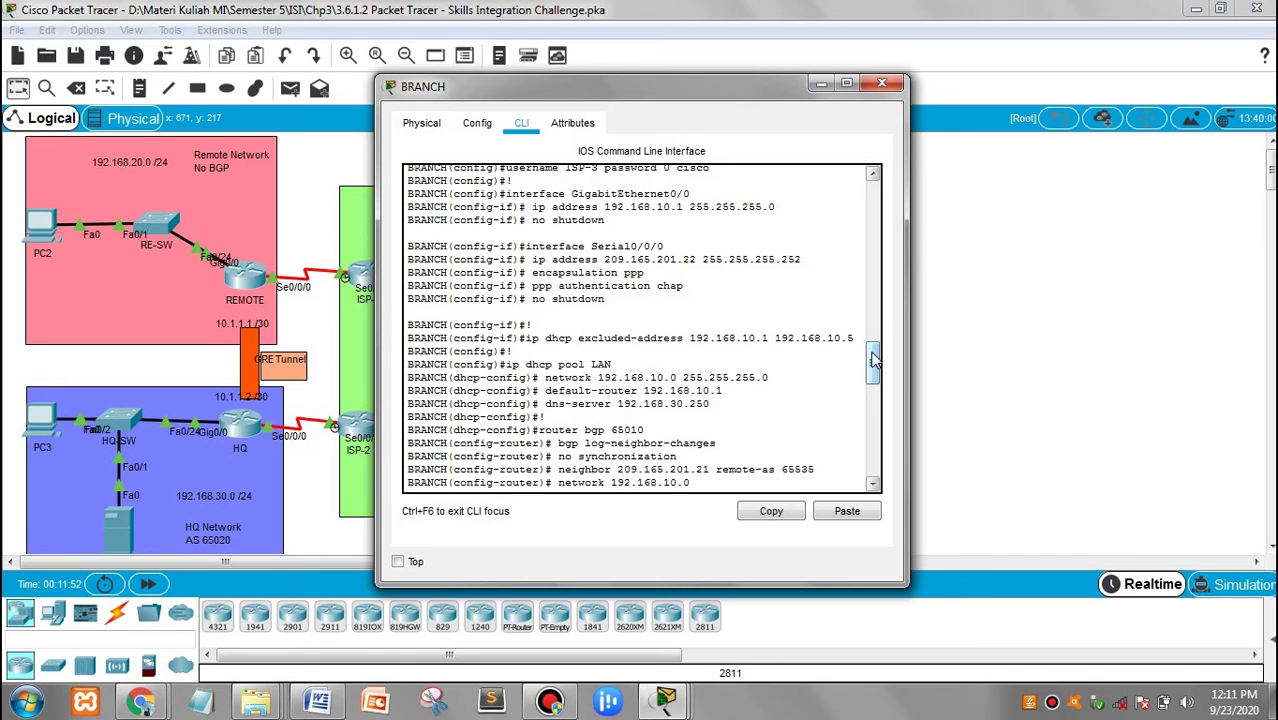
pyautogui.moveTo(873, 358); pyautogui.dragTo(873, 373)
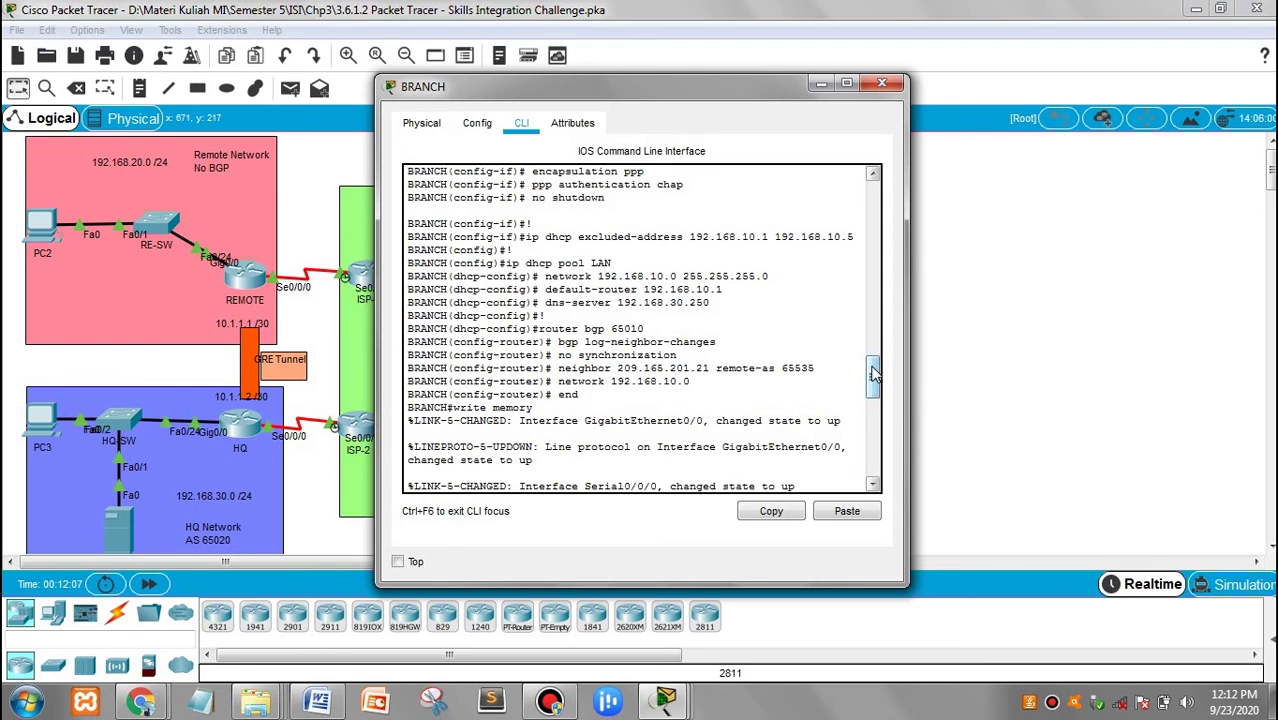
pyautogui.scroll(-5, 873, 373)
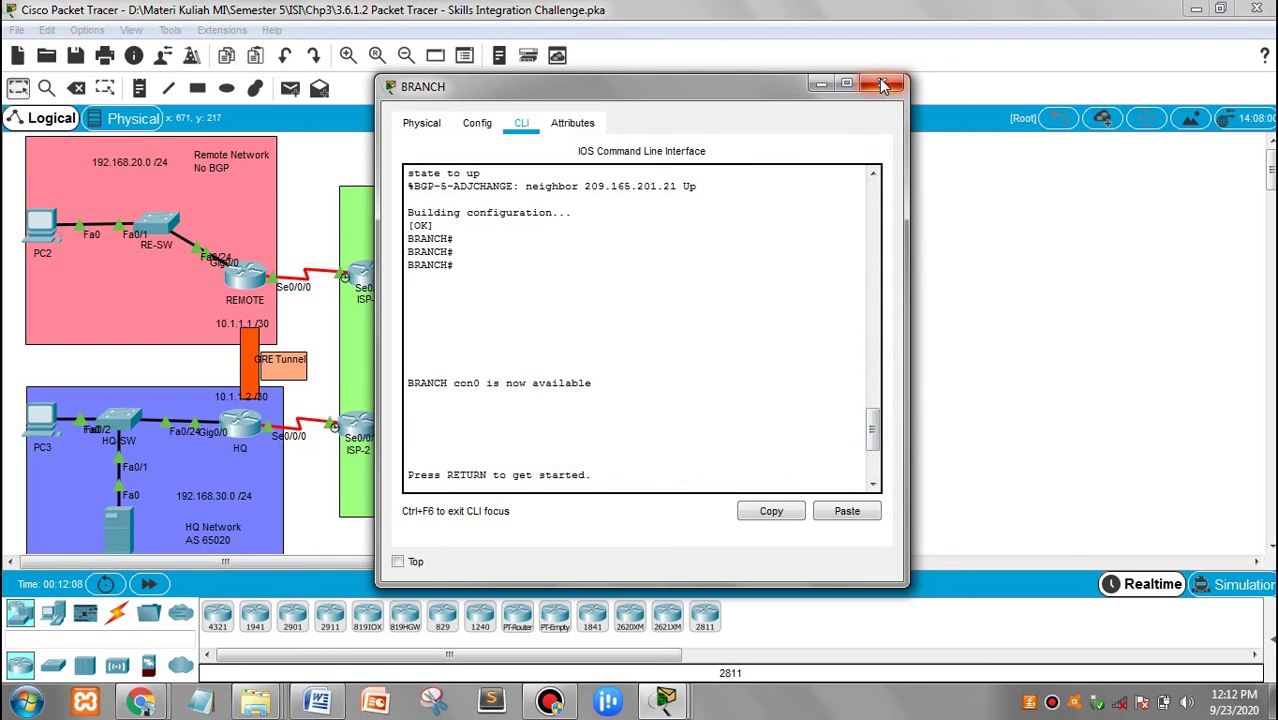
pyautogui.click(884, 85)
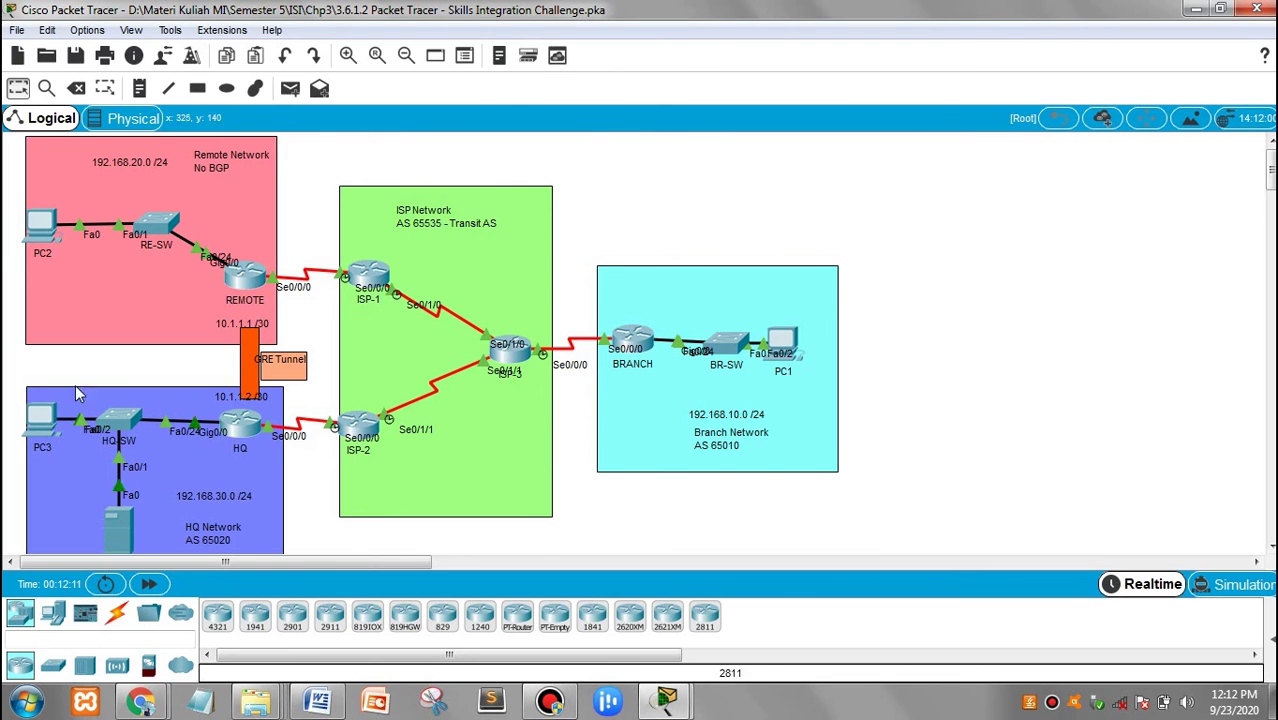
# Check the IP configuration of PC3 and PC1 for their DHCP settings, closing each PC's window
pyautogui.click(40, 420)
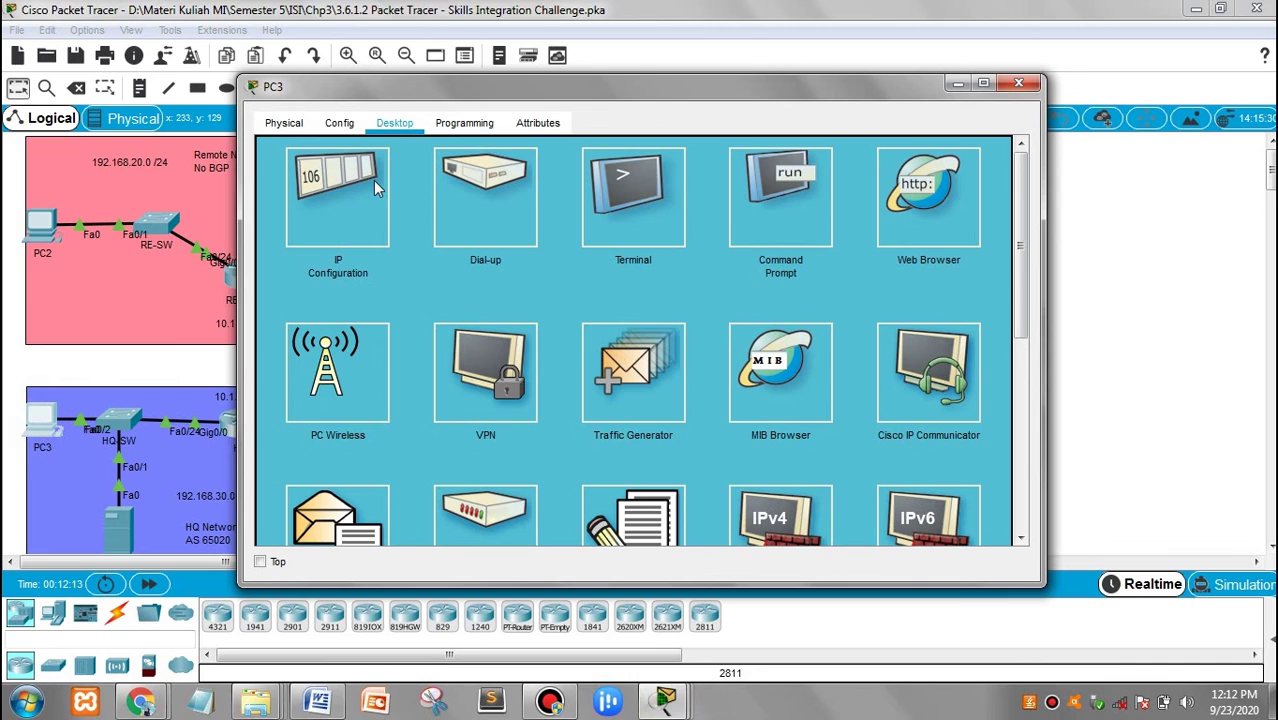
pyautogui.click(375, 184)
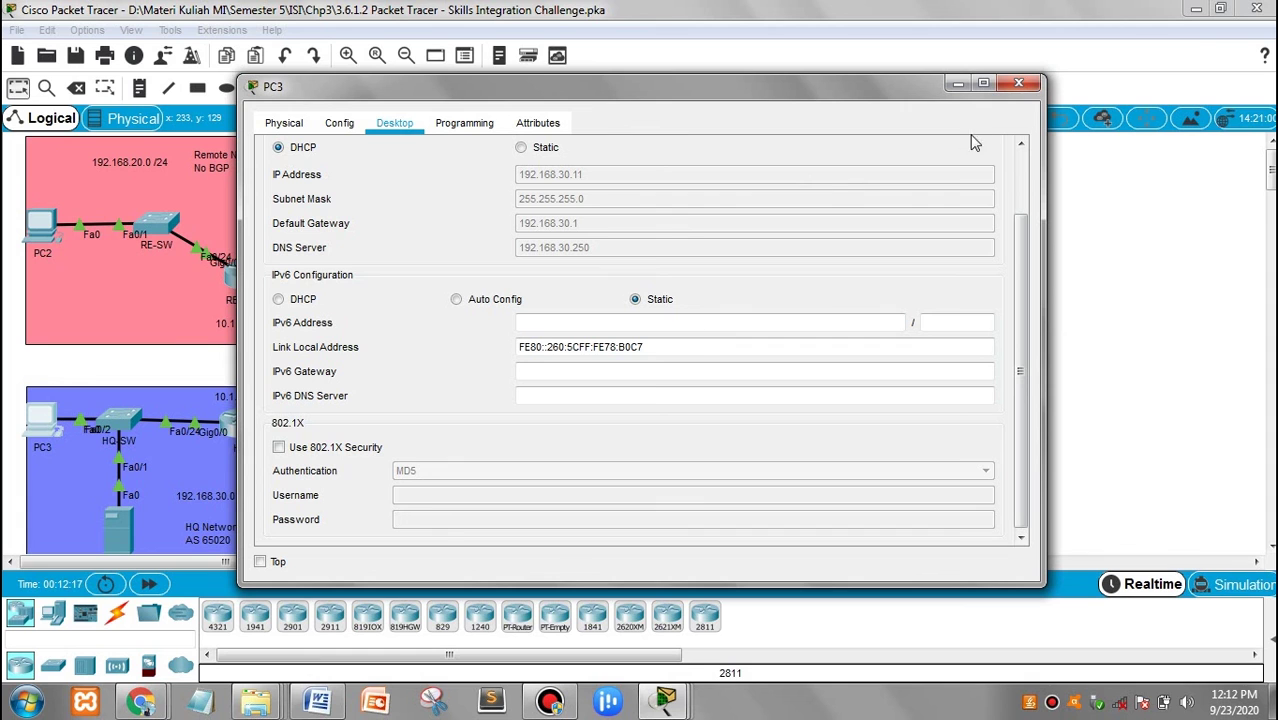
pyautogui.click(1019, 84)
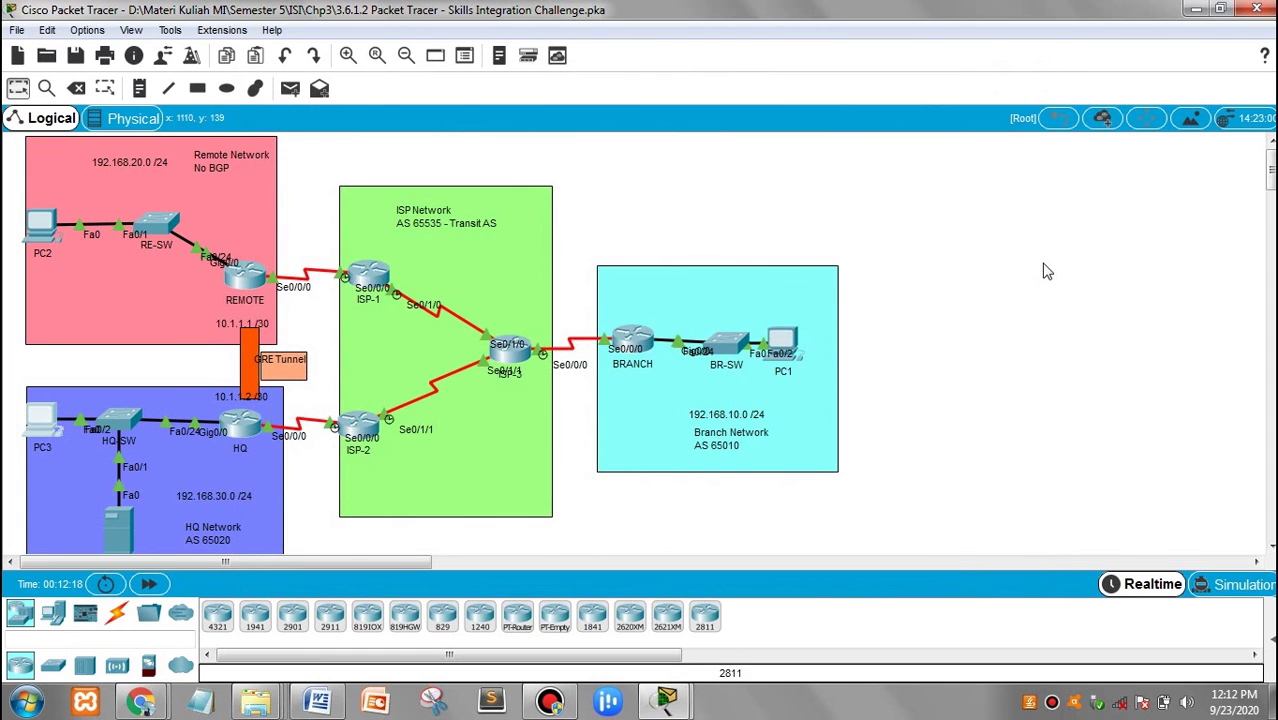
pyautogui.click(785, 340)
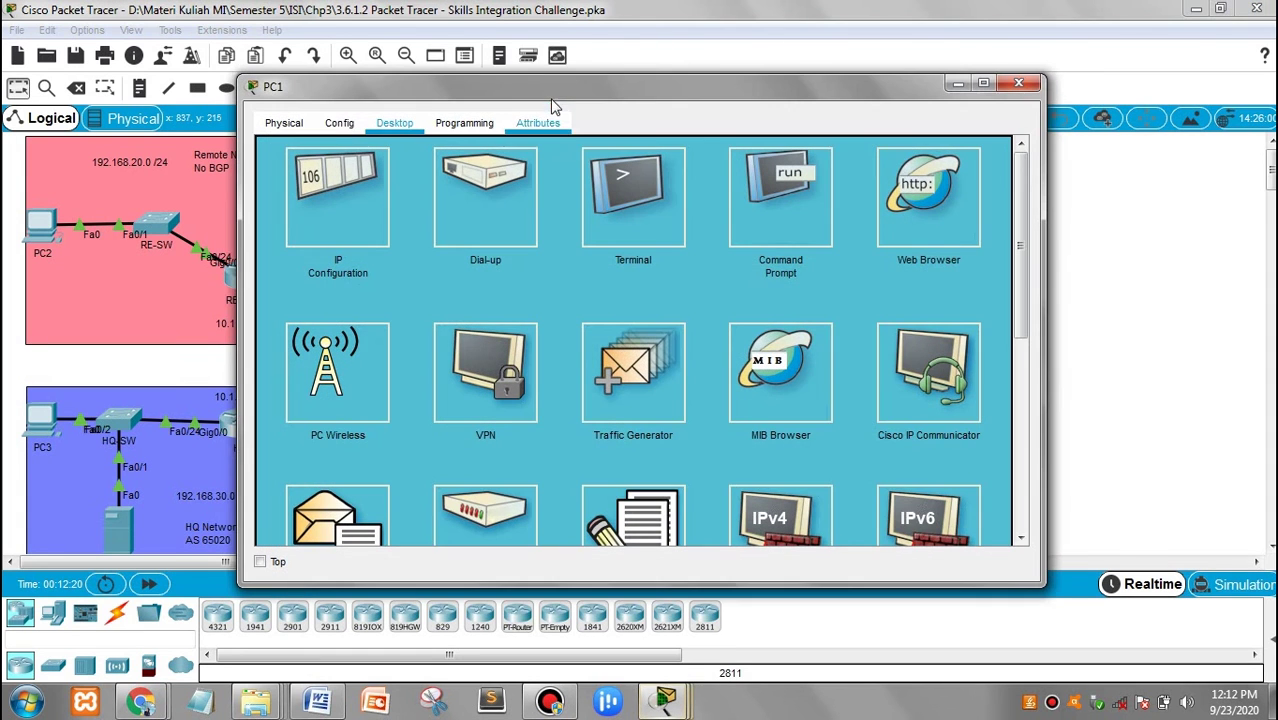
pyautogui.click(340, 216)
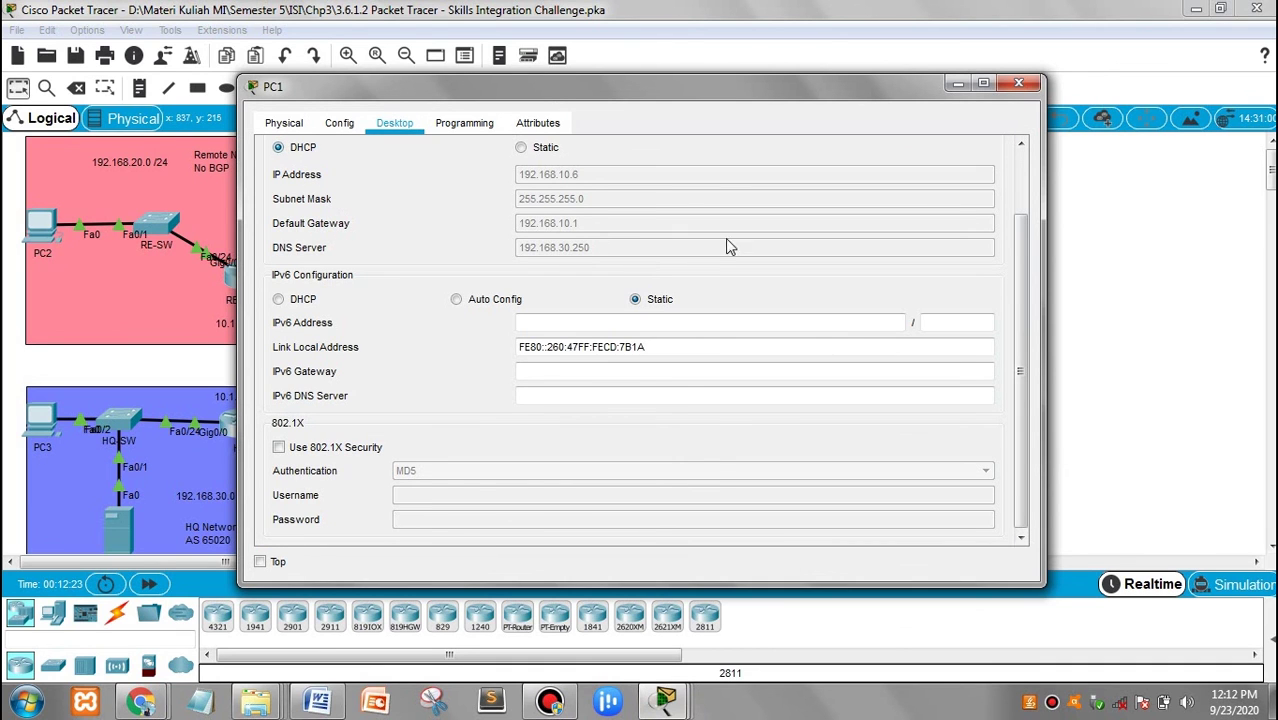
pyautogui.click(1018, 82)
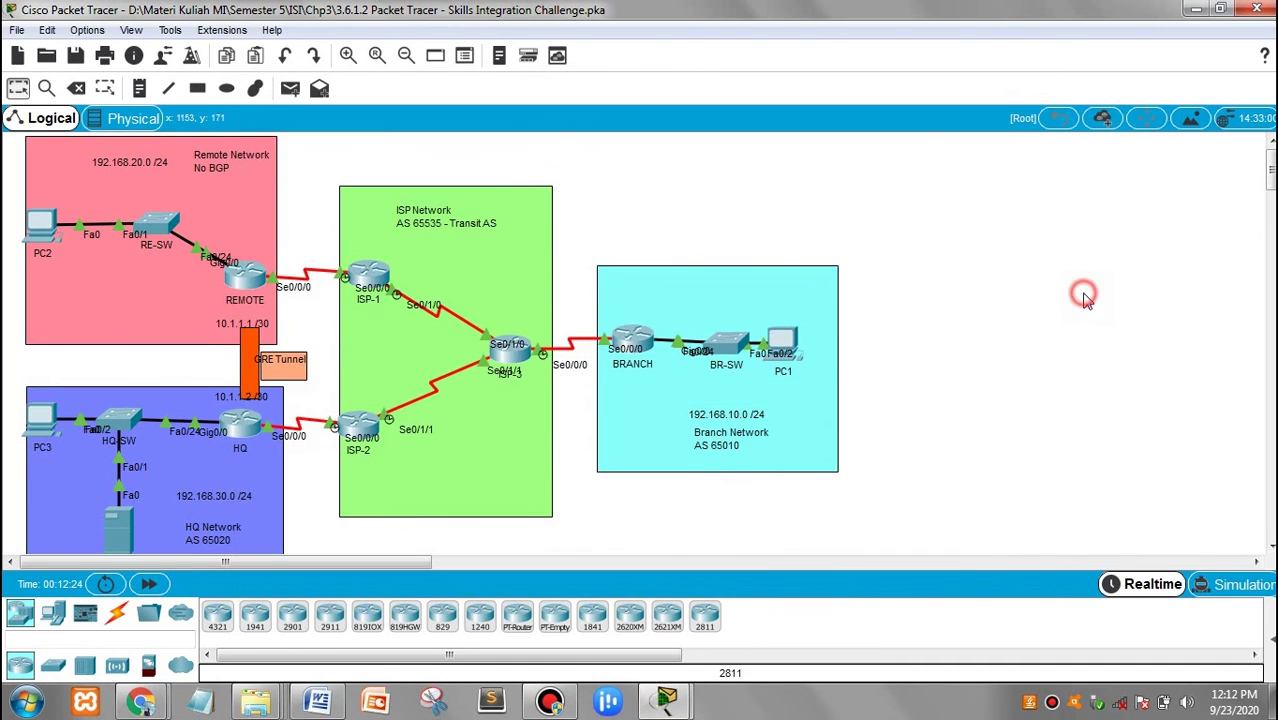
# Check the PT Activity's results, examine the assessment items through the REMOTE router's entries, and close the results
pyautogui.click(667, 702)
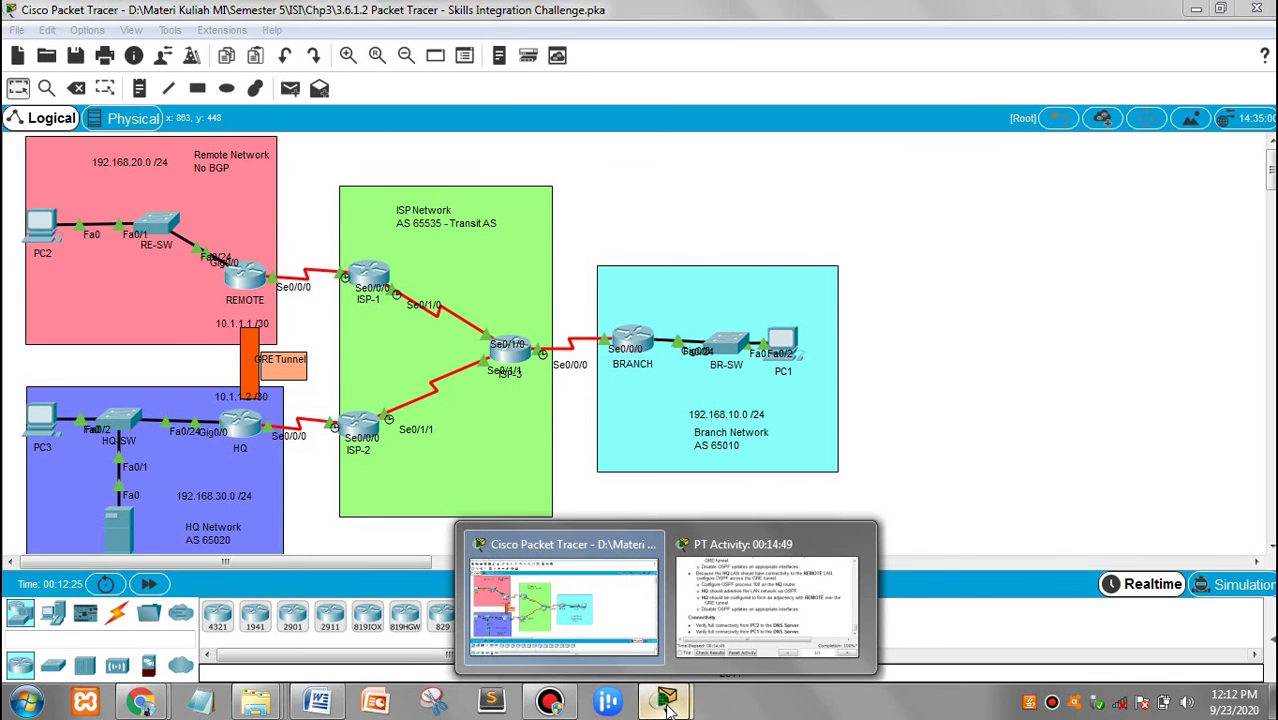
pyautogui.click(737, 631)
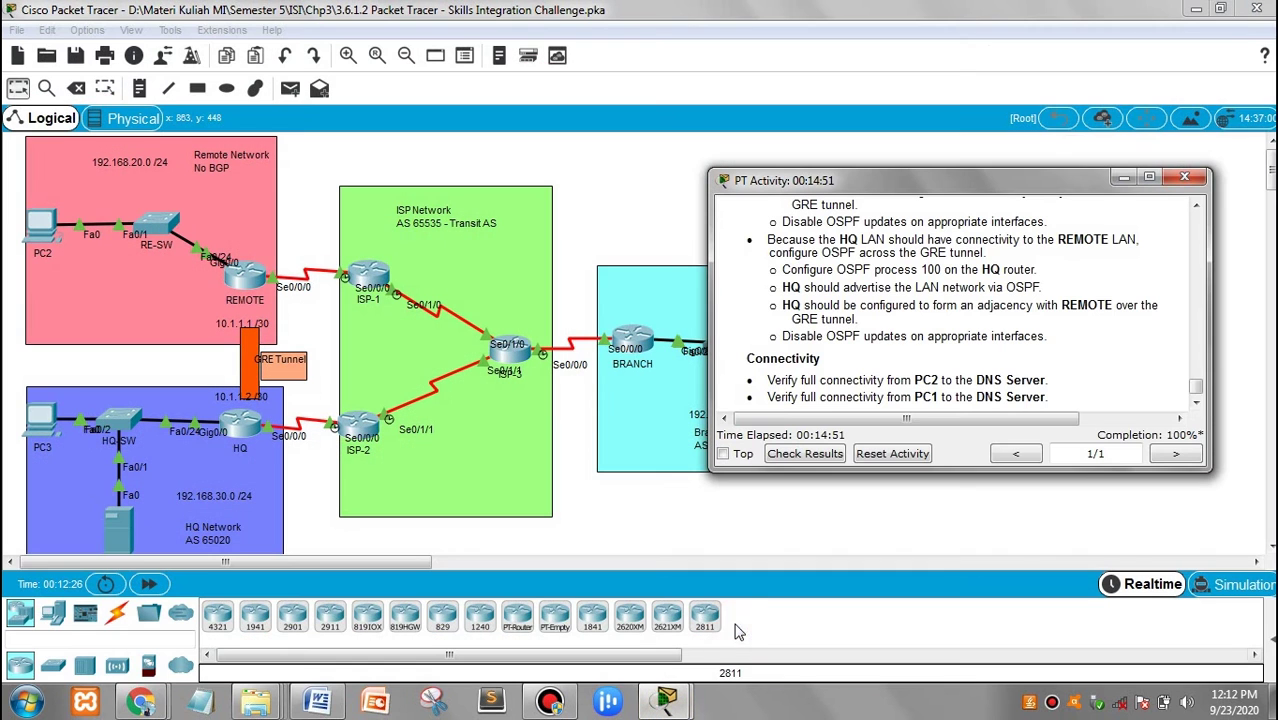
pyautogui.click(816, 456)
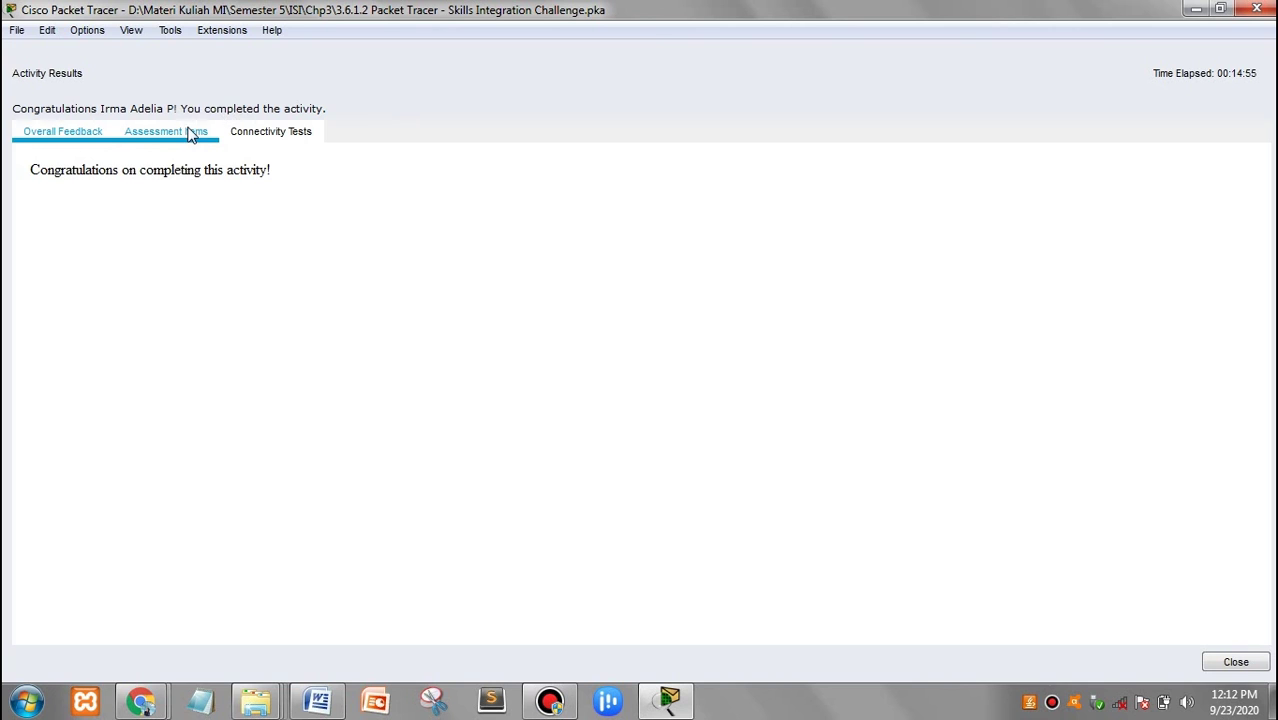
pyautogui.click(192, 136)
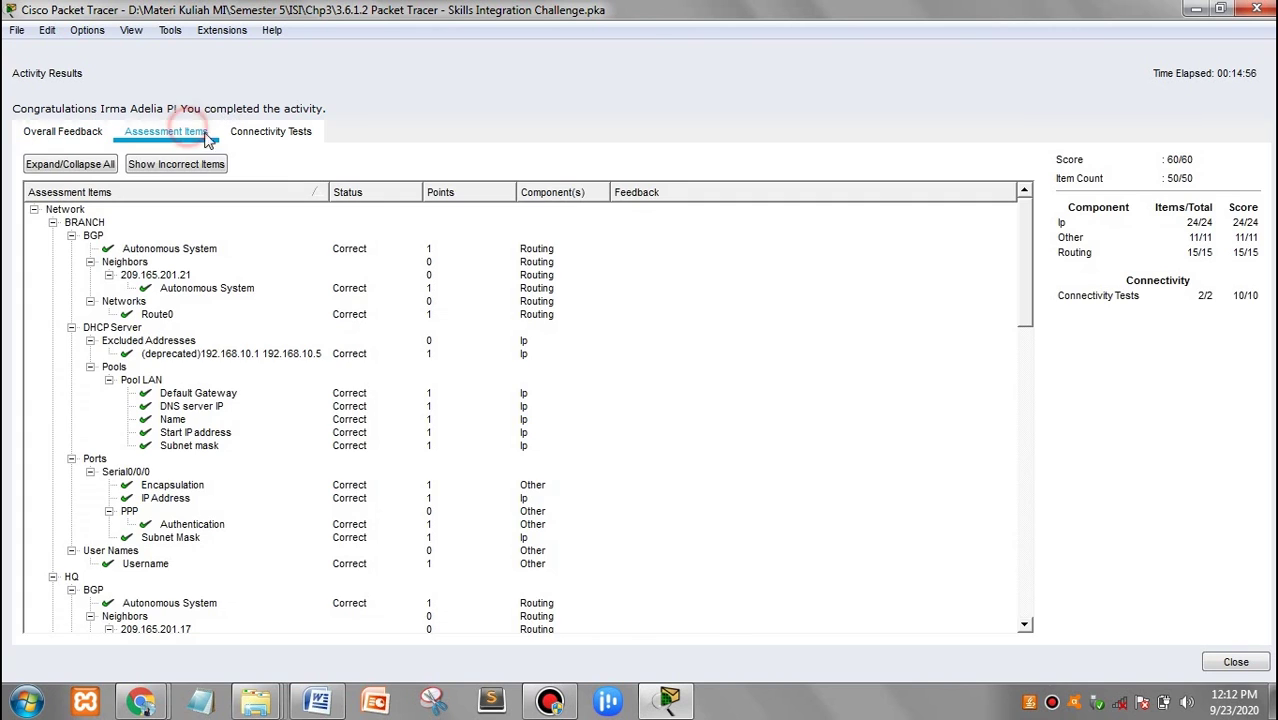
pyautogui.moveTo(1024, 318); pyautogui.dragTo(1040, 677)
pyautogui.click(1236, 662)
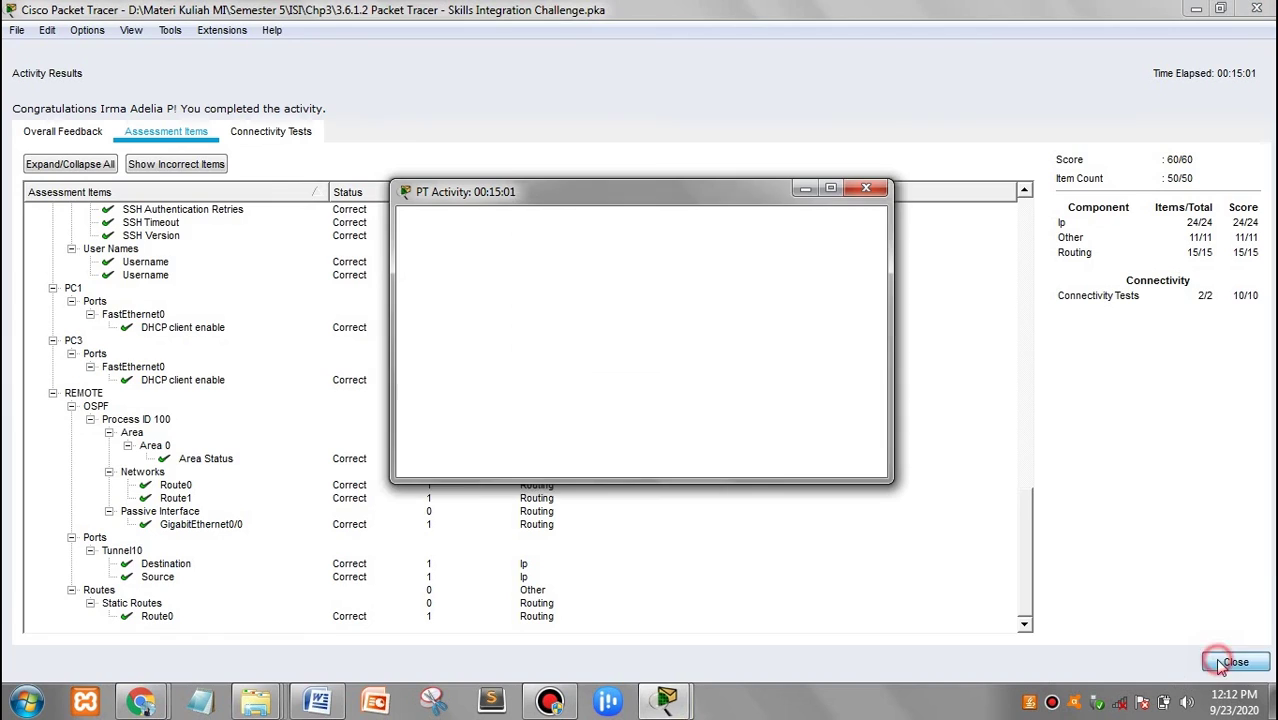